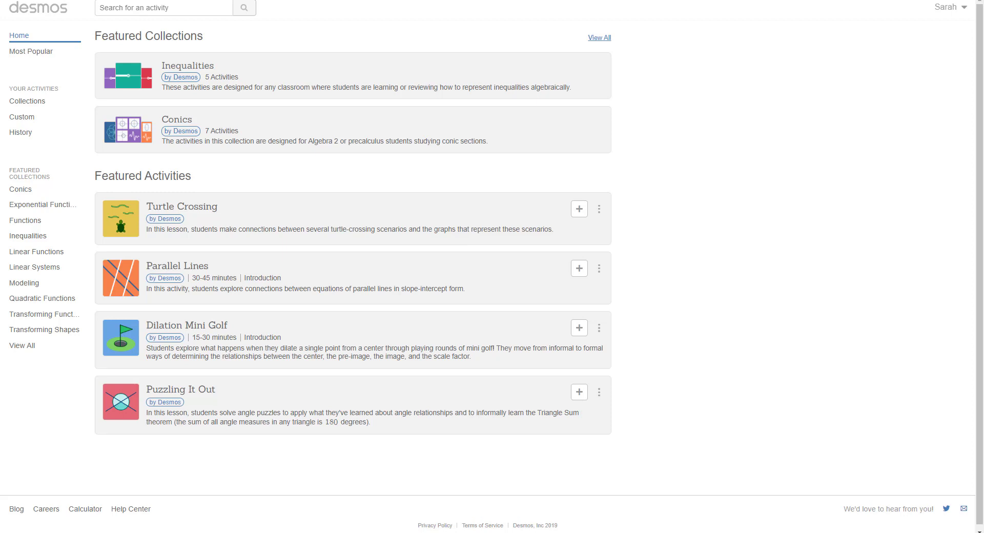
Start an activity search from the Home page search box to show recent suggestions
{"action": "left_click", "coordinate": [142, 8]}
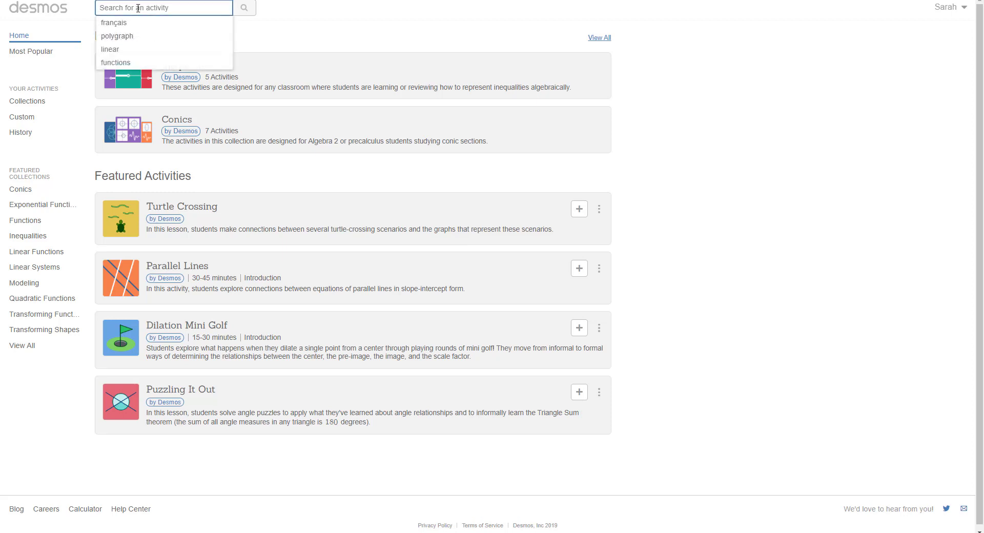
Show your custom activities and open the Probability Examples card's options menu
{"action": "left_click", "coordinate": [36, 121]}
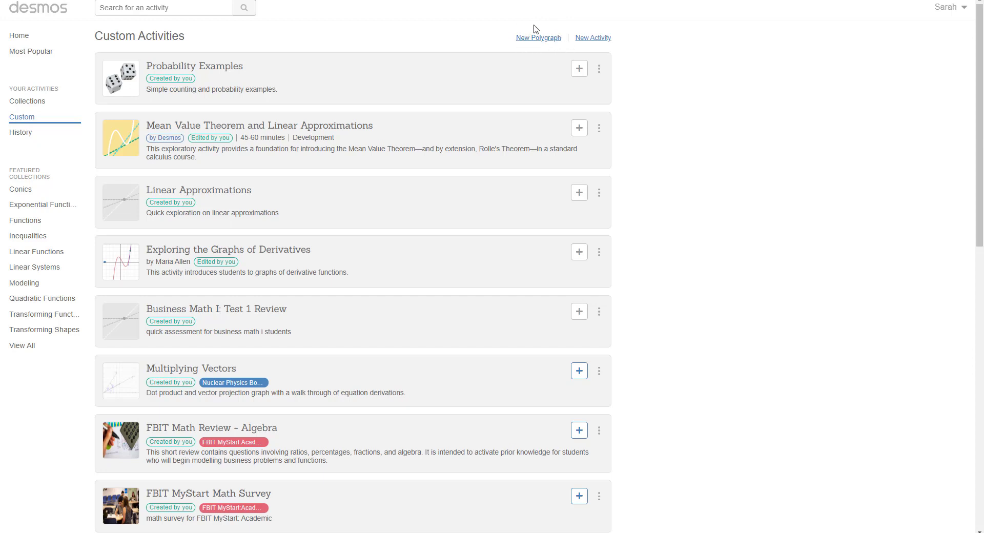
{"action": "left_click", "coordinate": [600, 71]}
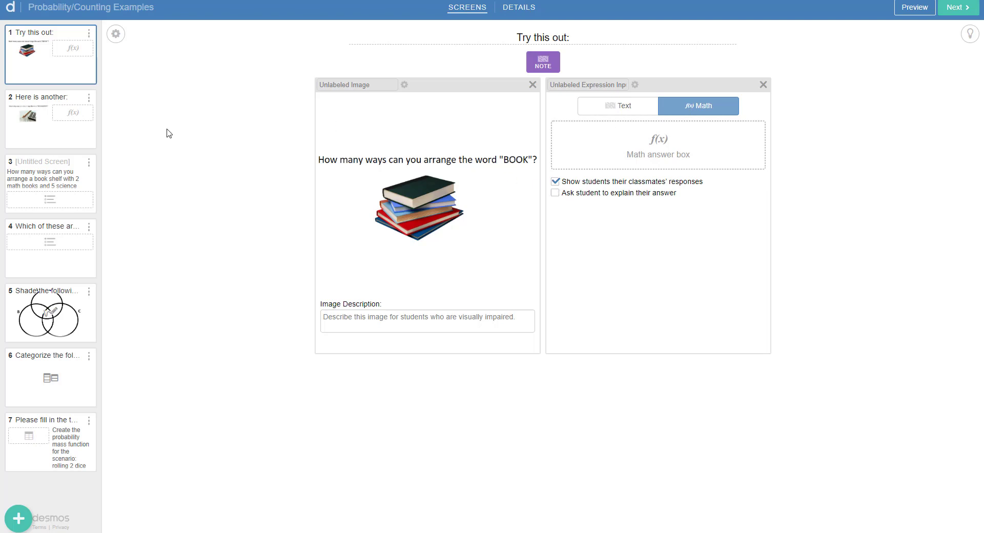
Browse screens 1–4 and turn on Randomize choices for screen 4's independent-events question
{"action": "left_click", "coordinate": [72, 138]}
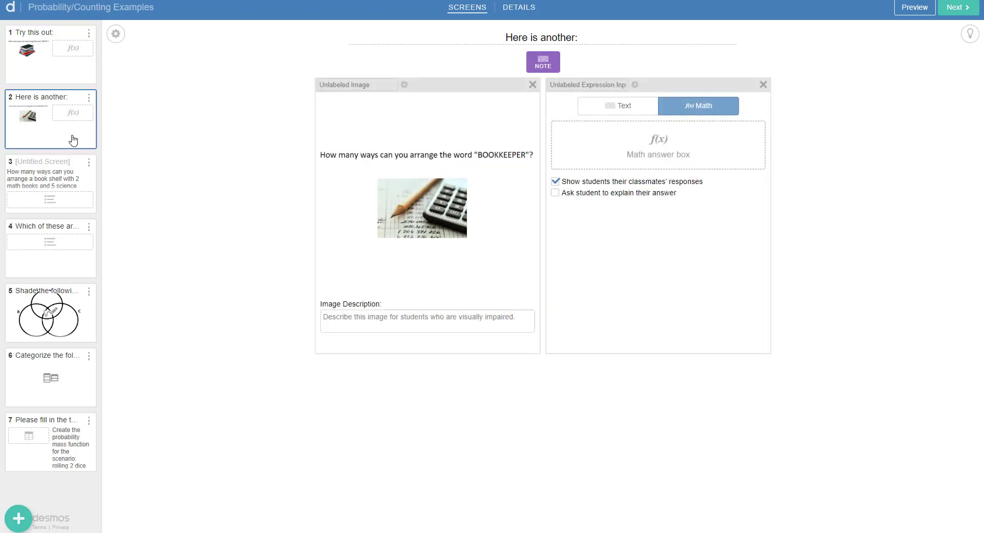
{"action": "left_click", "coordinate": [62, 63]}
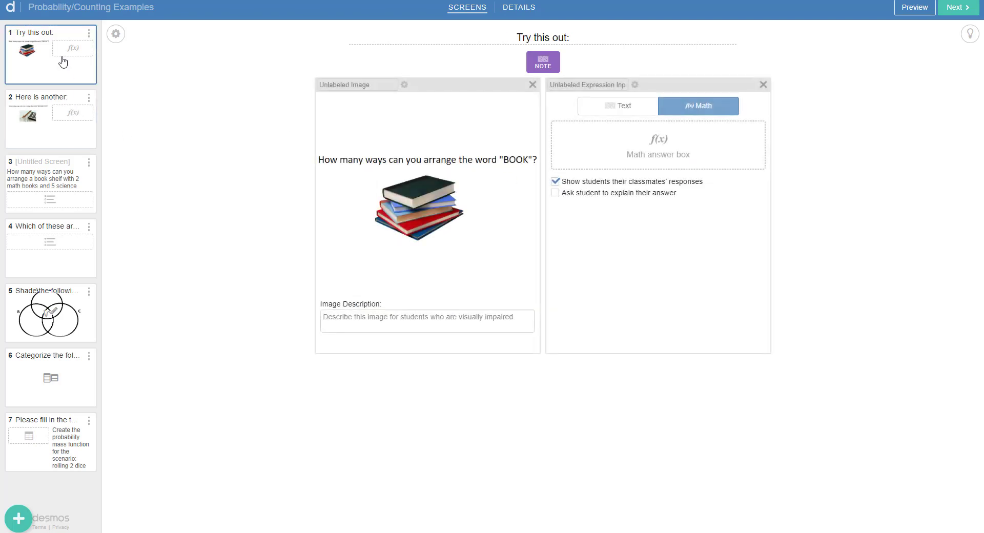
{"action": "left_click", "coordinate": [75, 127]}
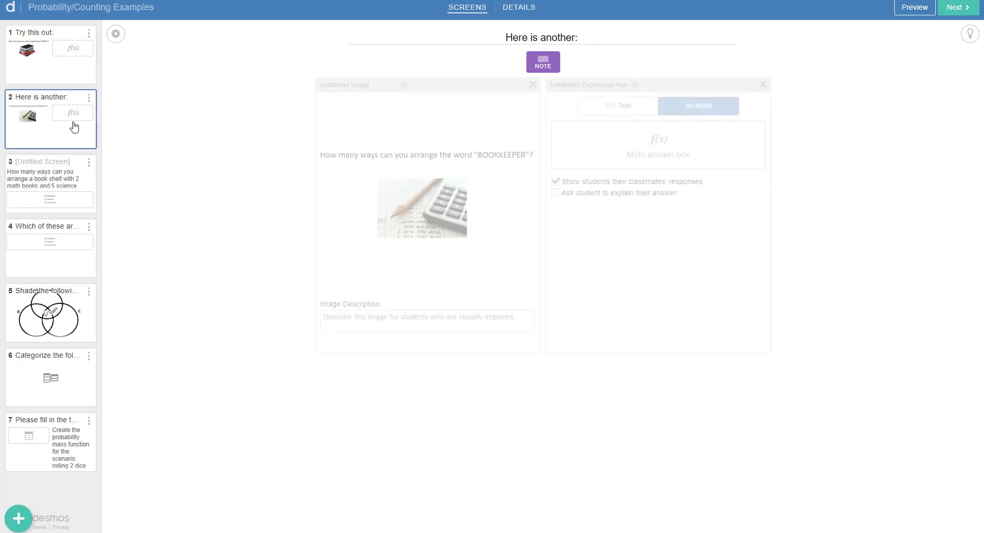
{"action": "left_click", "coordinate": [90, 182]}
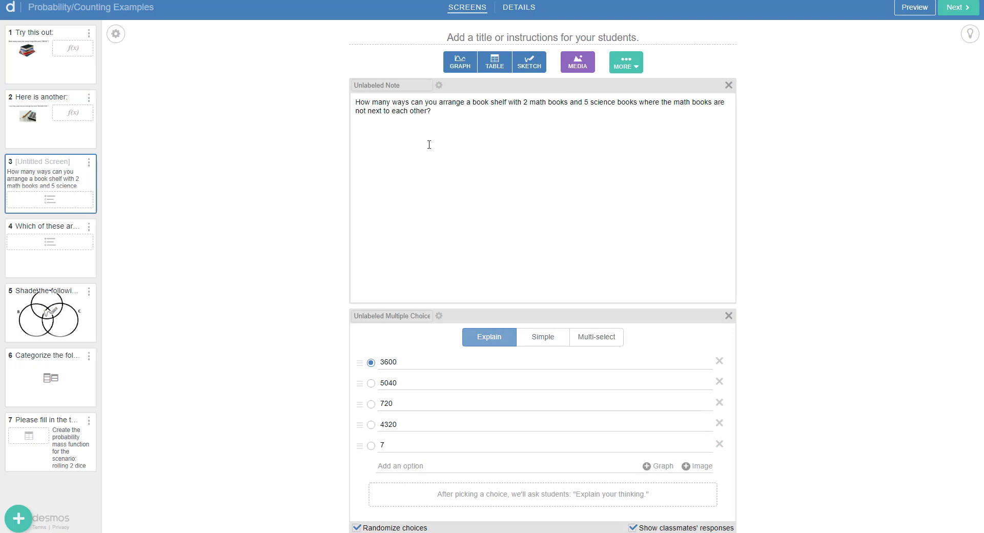
{"action": "left_click", "coordinate": [40, 255]}
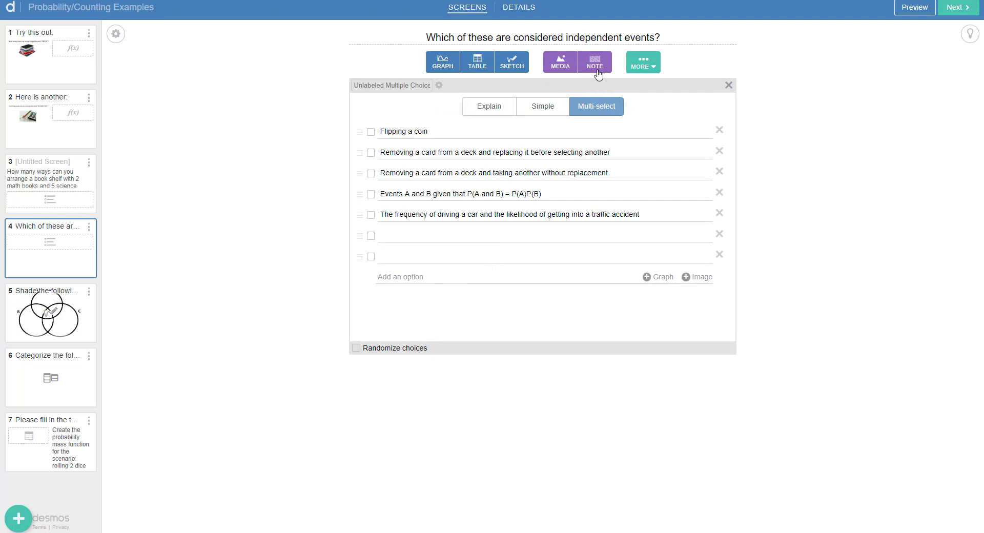
{"action": "left_click", "coordinate": [356, 349]}
Check the Background options on screen 5's Venn sketch, then view the screen 6 card sort
{"action": "left_click", "coordinate": [81, 309]}
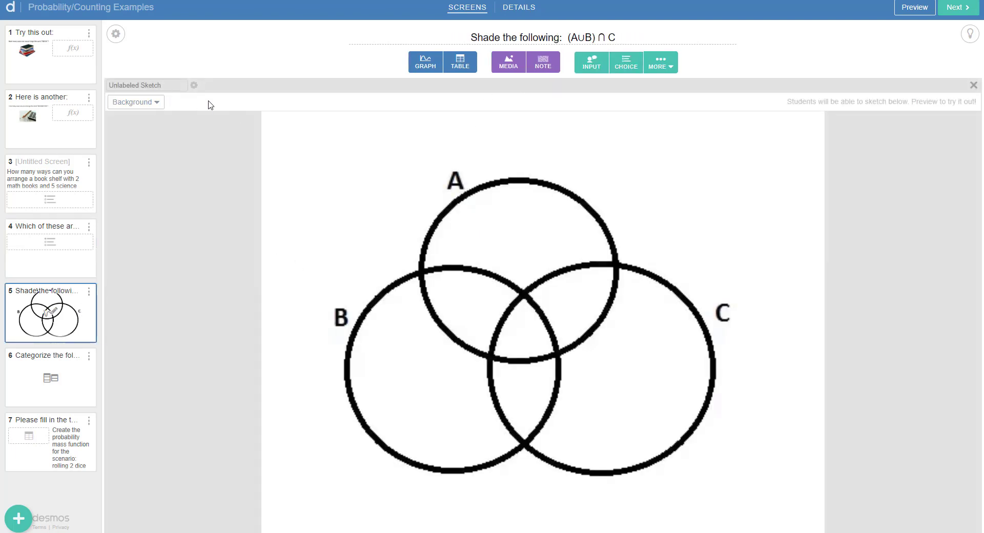
{"action": "left_click", "coordinate": [157, 103]}
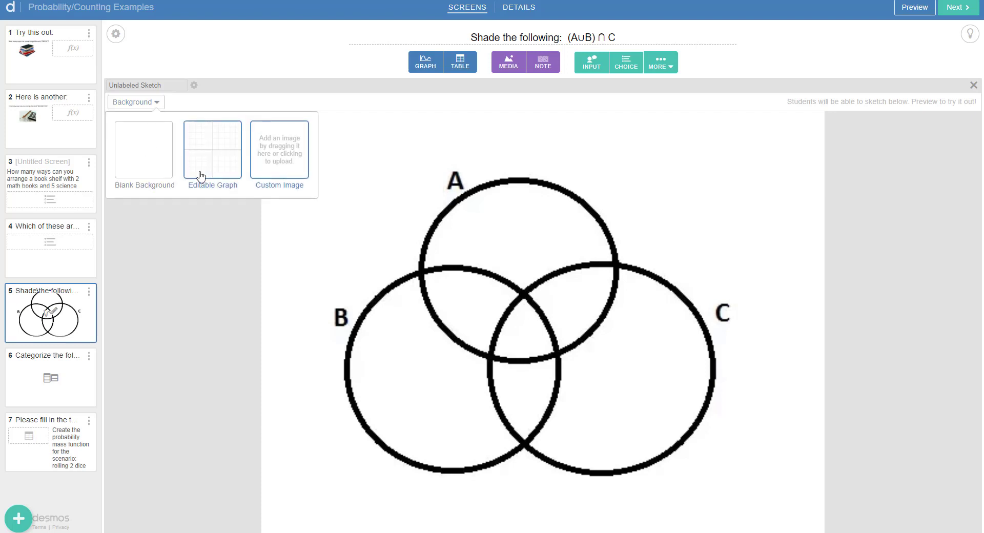
{"action": "left_click", "coordinate": [216, 229]}
{"action": "left_click", "coordinate": [52, 360]}
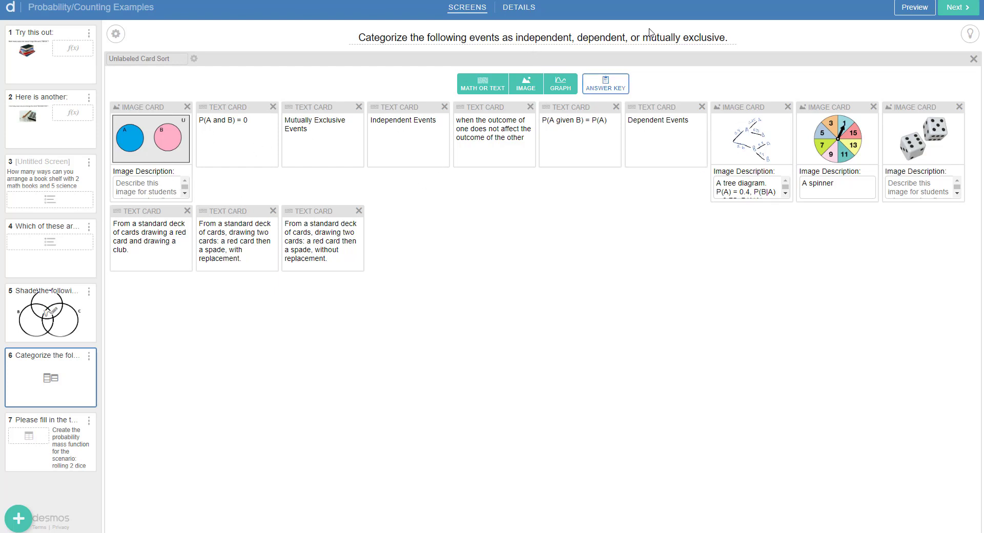
Add a blank screen 8 after the screen 7 probability table
{"action": "left_click", "coordinate": [51, 442]}
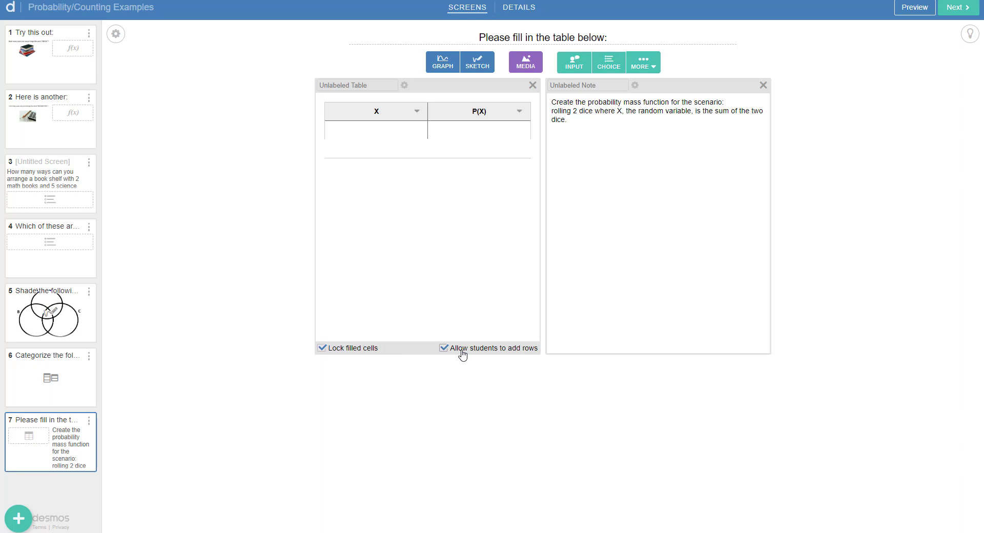
{"action": "left_click", "coordinate": [18, 518]}
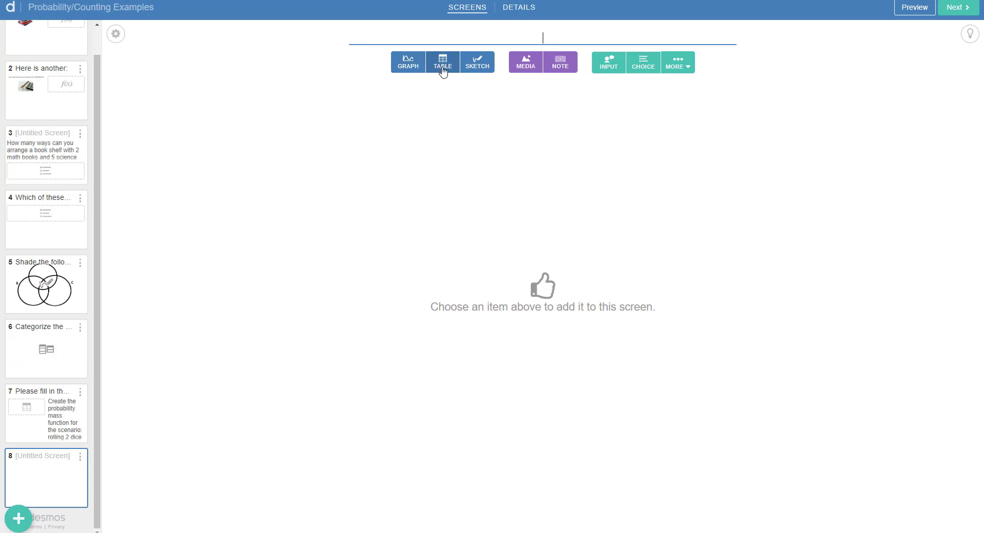
{"action": "left_click", "coordinate": [410, 71]}
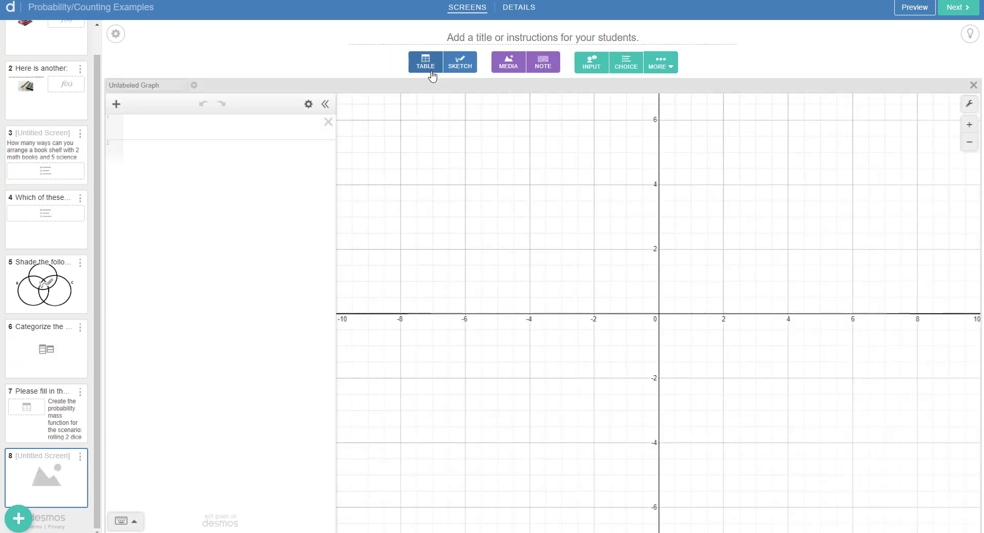
{"action": "left_click", "coordinate": [461, 75]}
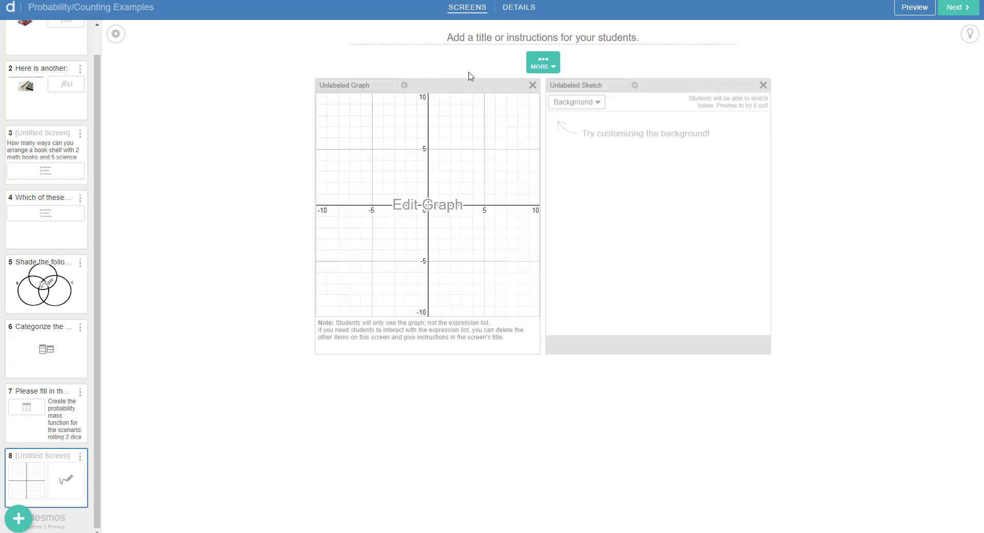
{"action": "left_click", "coordinate": [764, 86]}
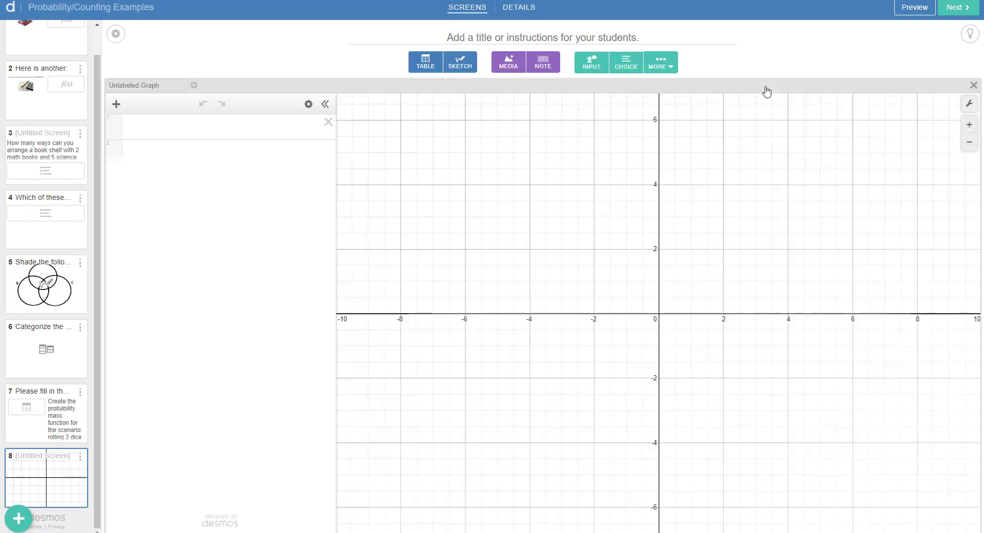
{"action": "left_click", "coordinate": [514, 65]}
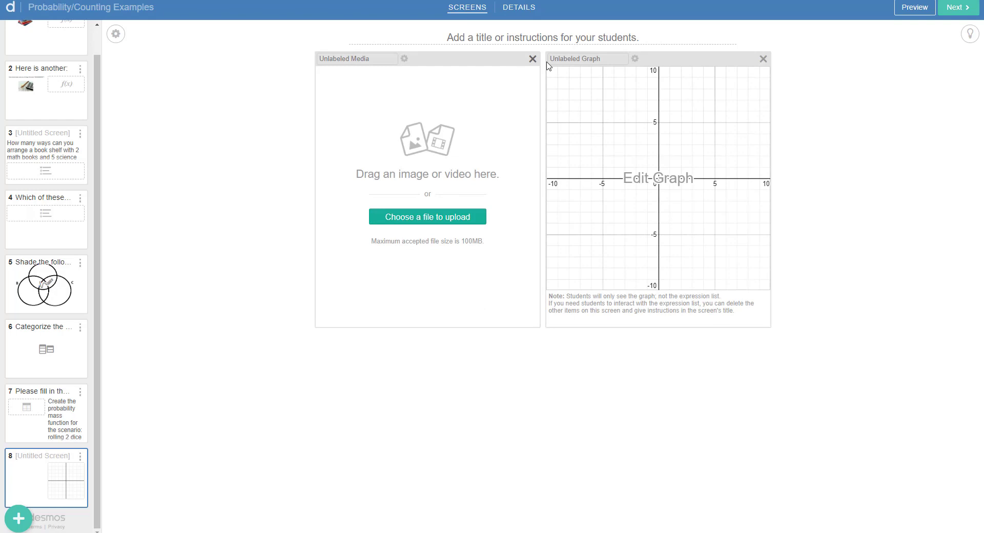
{"action": "left_click", "coordinate": [763, 58]}
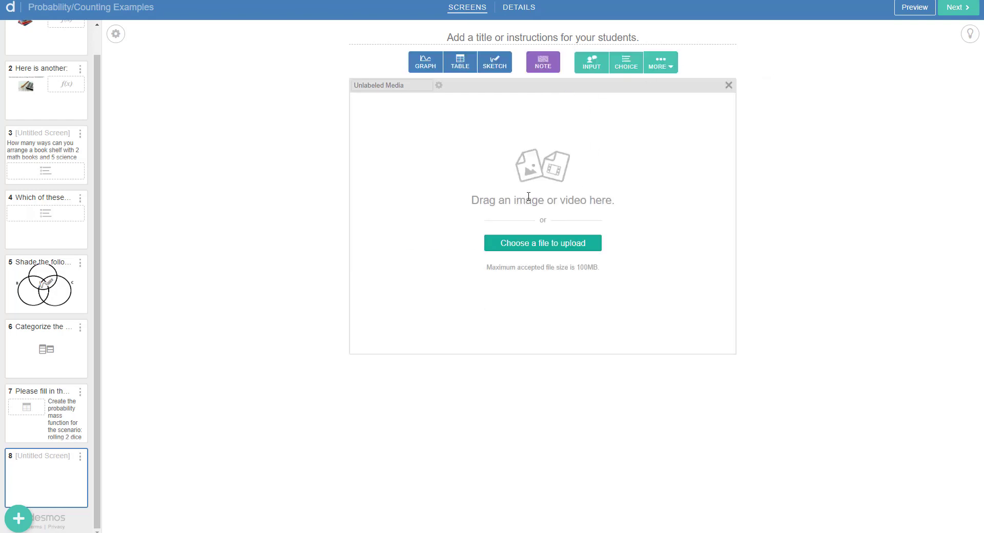
{"action": "left_click", "coordinate": [544, 64]}
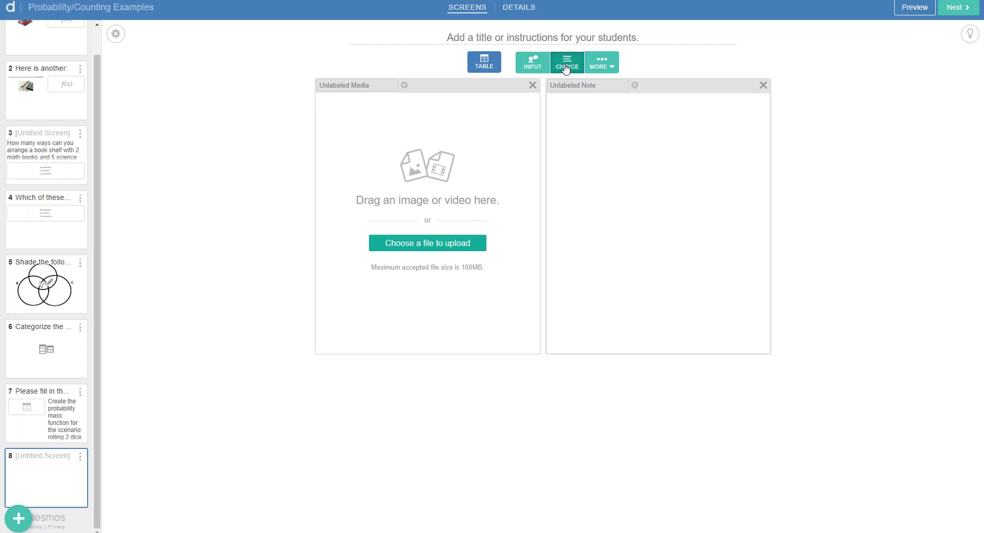
{"action": "left_click", "coordinate": [567, 61]}
{"action": "left_click", "coordinate": [763, 59]}
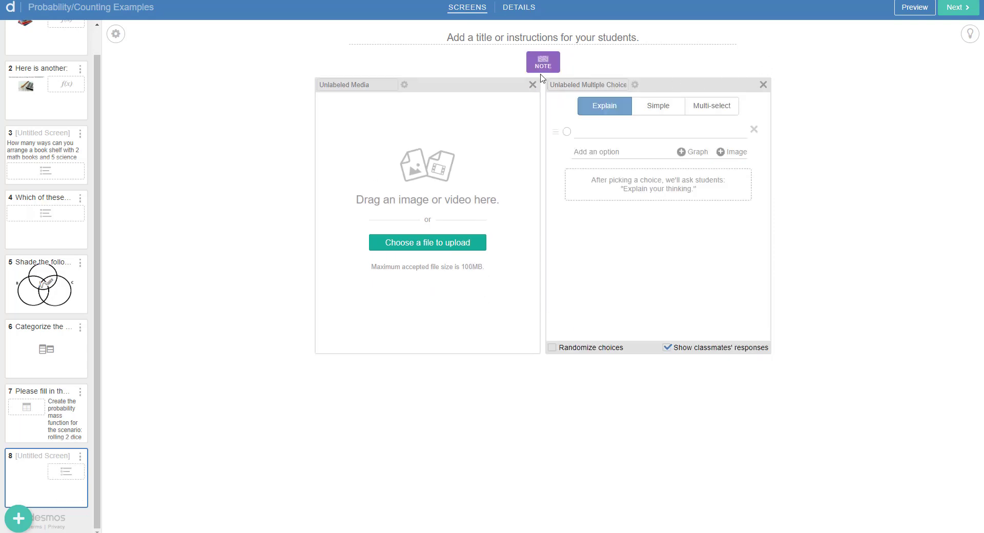
{"action": "left_click", "coordinate": [763, 85]}
{"action": "left_click", "coordinate": [725, 85]}
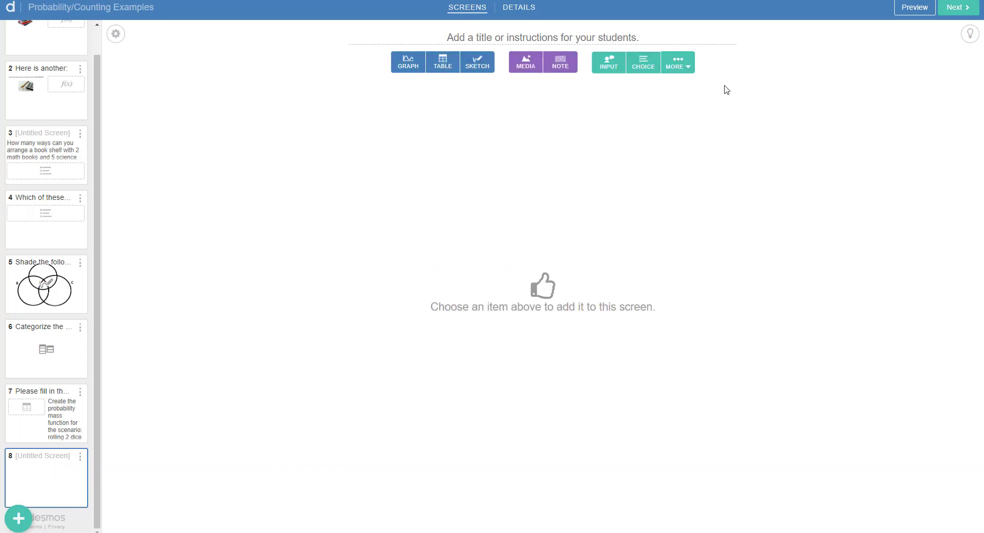
Delete the empty screen 8 and continue to the activity's Details page
{"action": "left_click", "coordinate": [80, 460]}
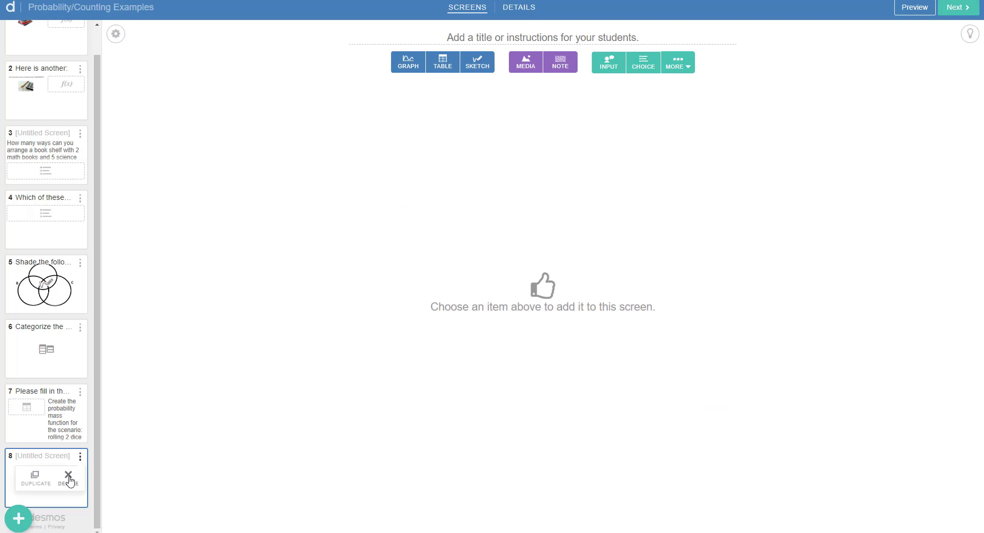
{"action": "left_click", "coordinate": [69, 478]}
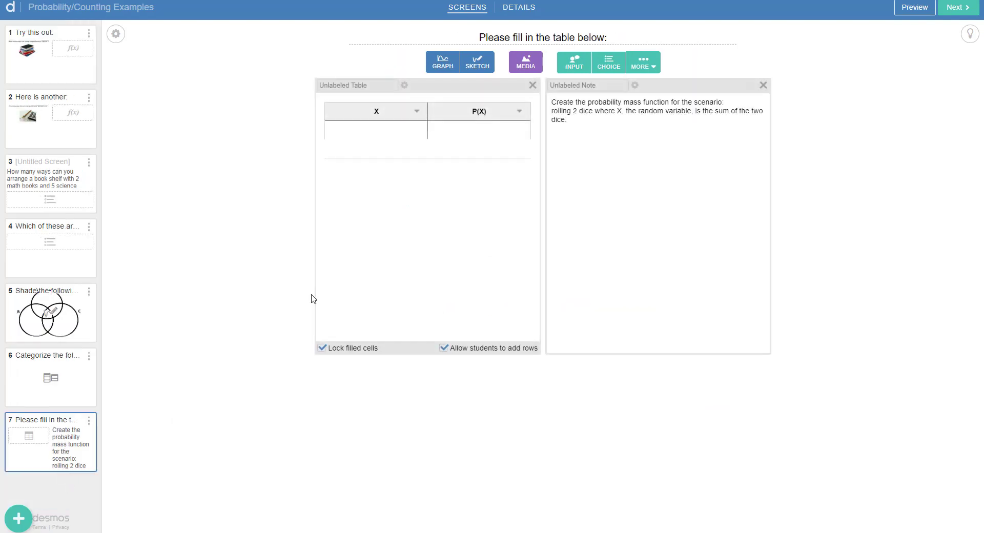
{"action": "left_click", "coordinate": [954, 9]}
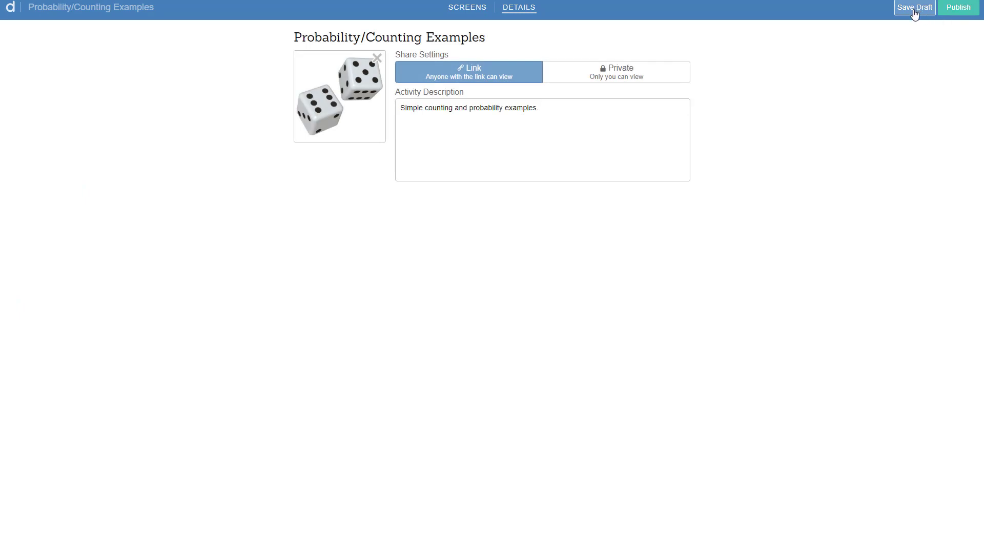
Publish the Probability Examples activity to reach its class dashboard
{"action": "left_click", "coordinate": [960, 10]}
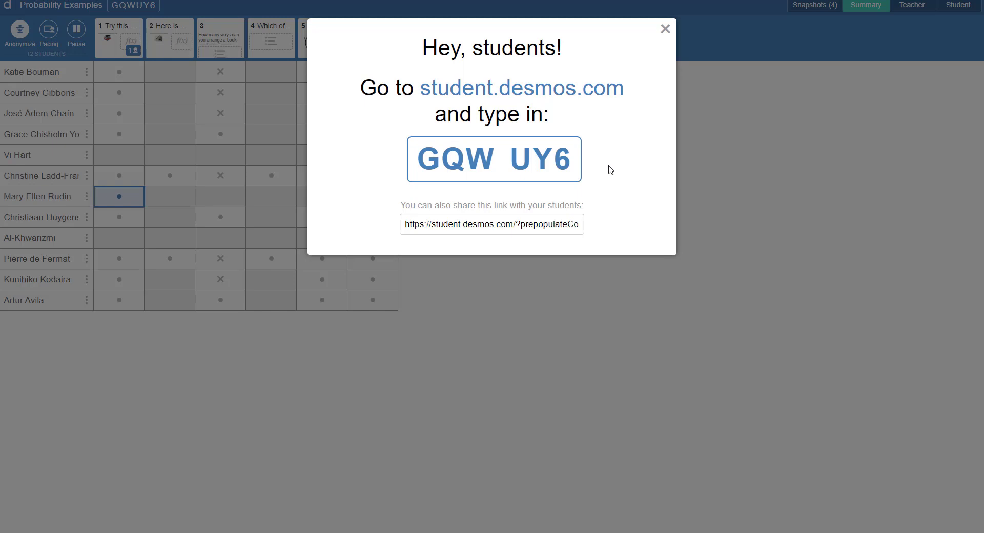
Dismiss the join instructions, toggle anonymous student names, and view one student's responses
{"action": "left_click", "coordinate": [666, 30]}
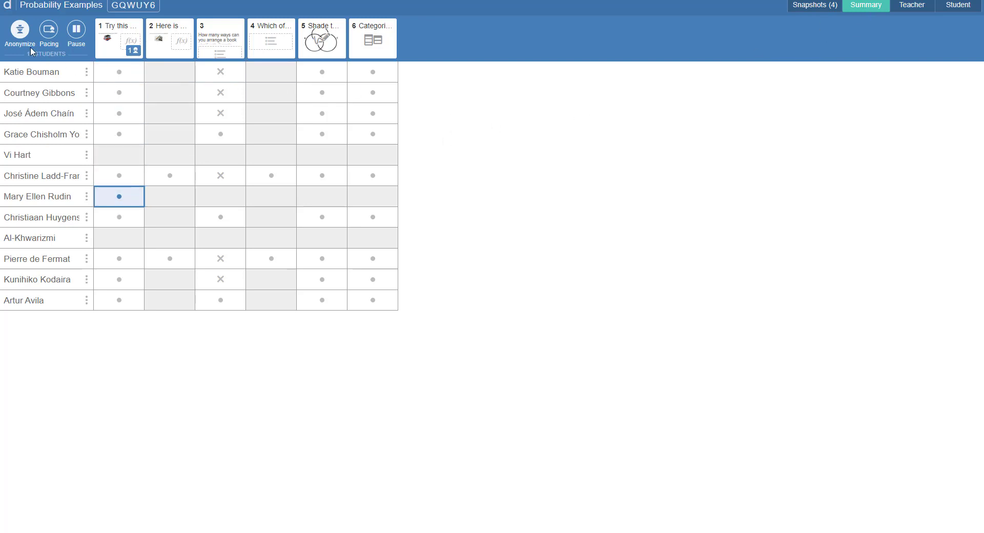
{"action": "left_click", "coordinate": [20, 31]}
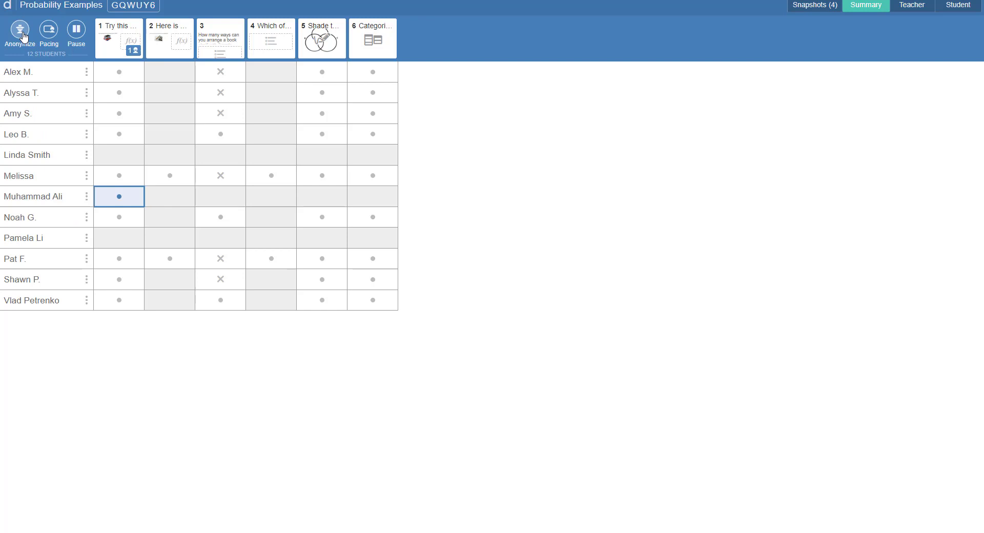
{"action": "left_click", "coordinate": [23, 36]}
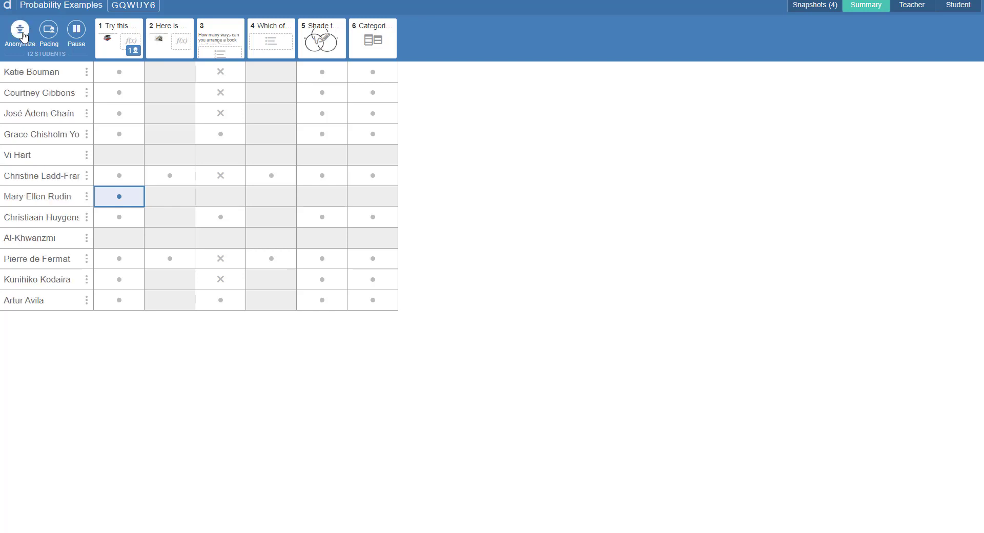
{"action": "left_click", "coordinate": [23, 35]}
{"action": "left_click", "coordinate": [23, 36]}
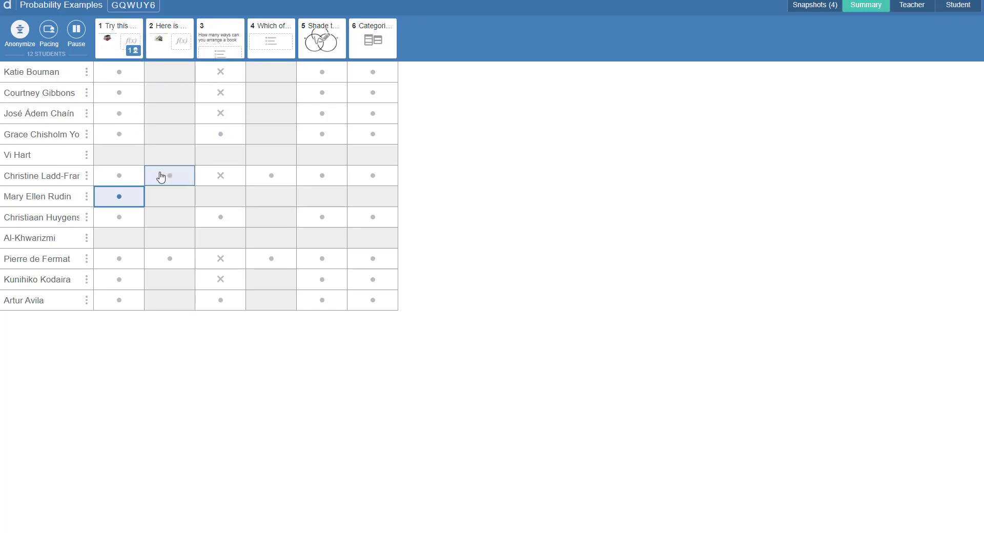
{"action": "left_click", "coordinate": [215, 73]}
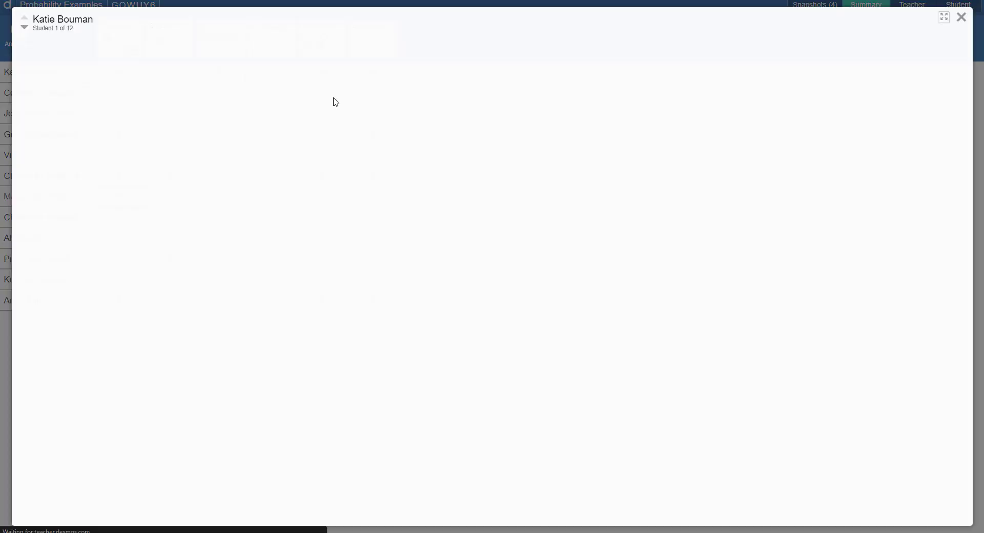
{"action": "left_click", "coordinate": [961, 17]}
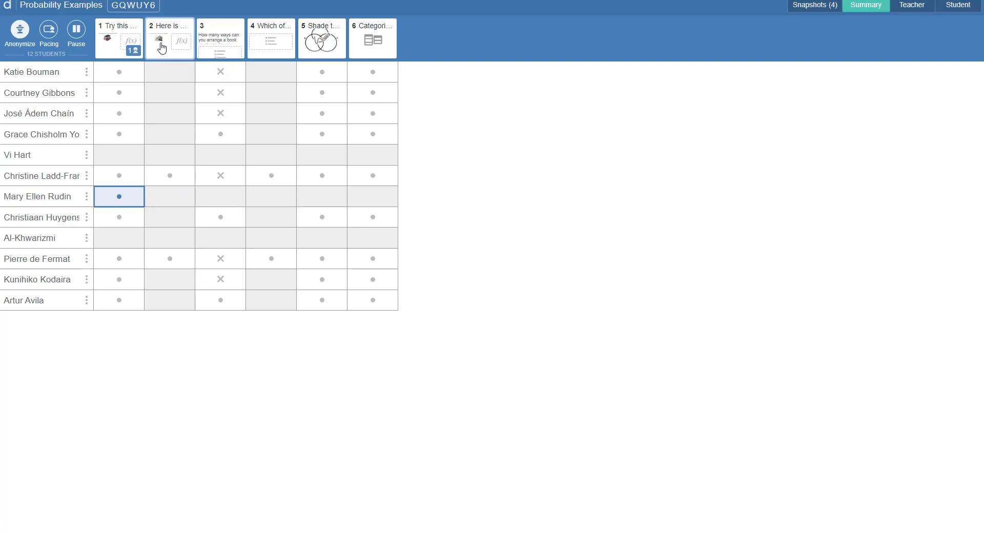
Review the BOOK answers grouped by expression, then view screen 2 and screen 3 responses
{"action": "left_click", "coordinate": [129, 41]}
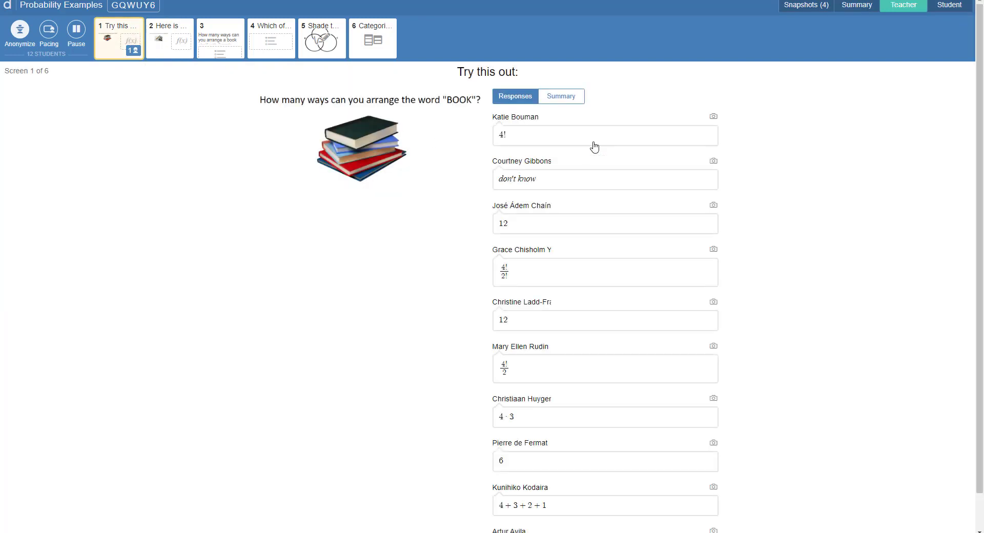
{"action": "scroll", "coordinate": [491, 416], "scroll_direction": "down", "scroll_amount": 1}
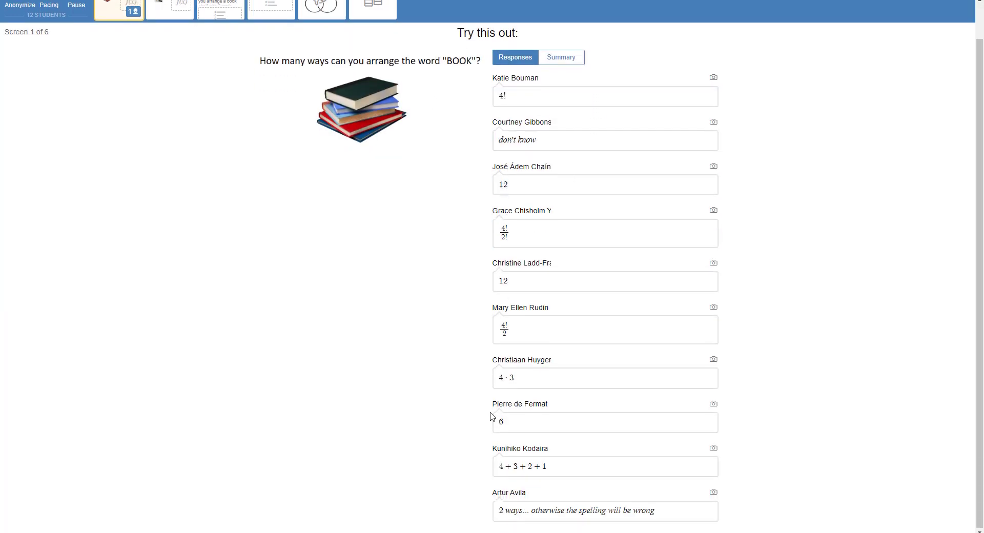
{"action": "scroll", "coordinate": [492, 416], "scroll_direction": "up", "scroll_amount": 1}
{"action": "left_click", "coordinate": [558, 99]}
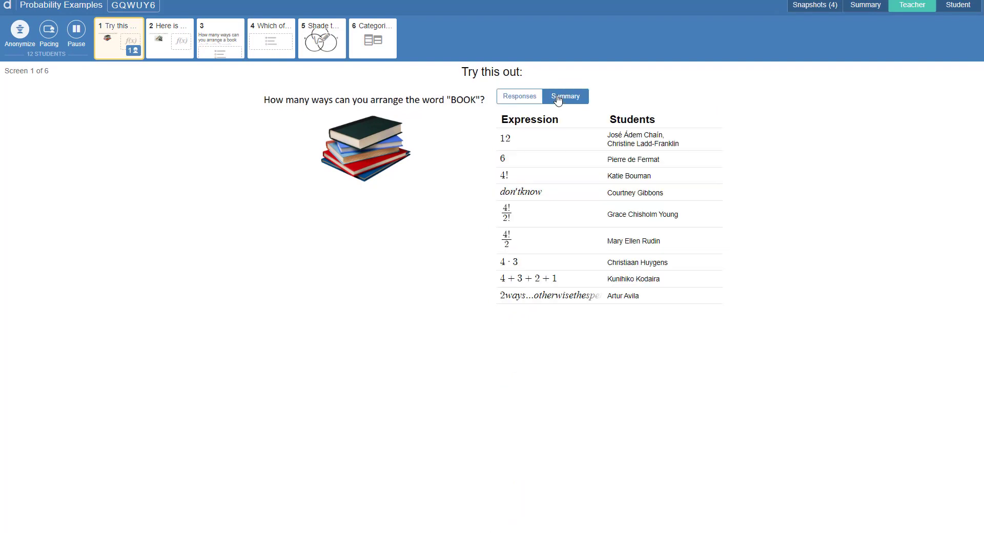
{"action": "left_click", "coordinate": [174, 59]}
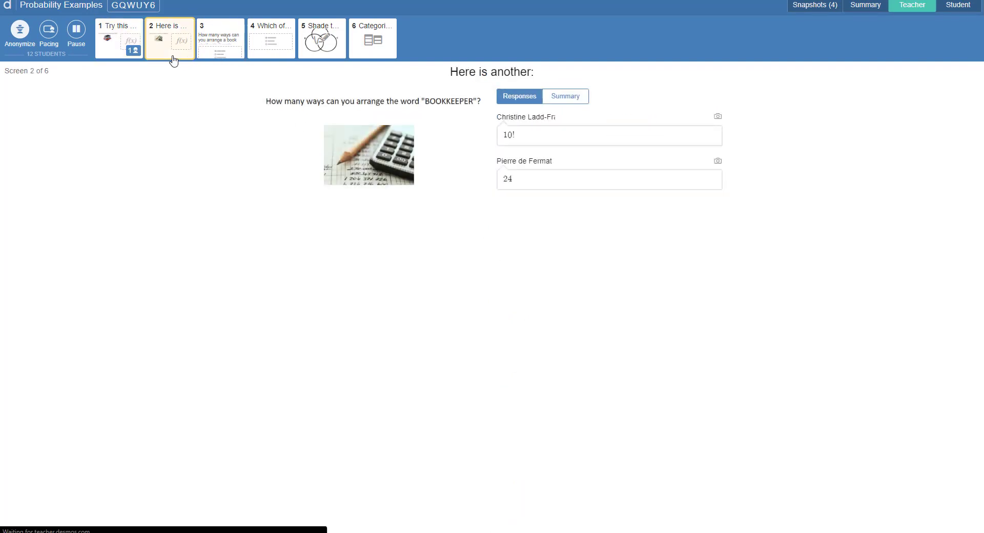
{"action": "left_click", "coordinate": [219, 40]}
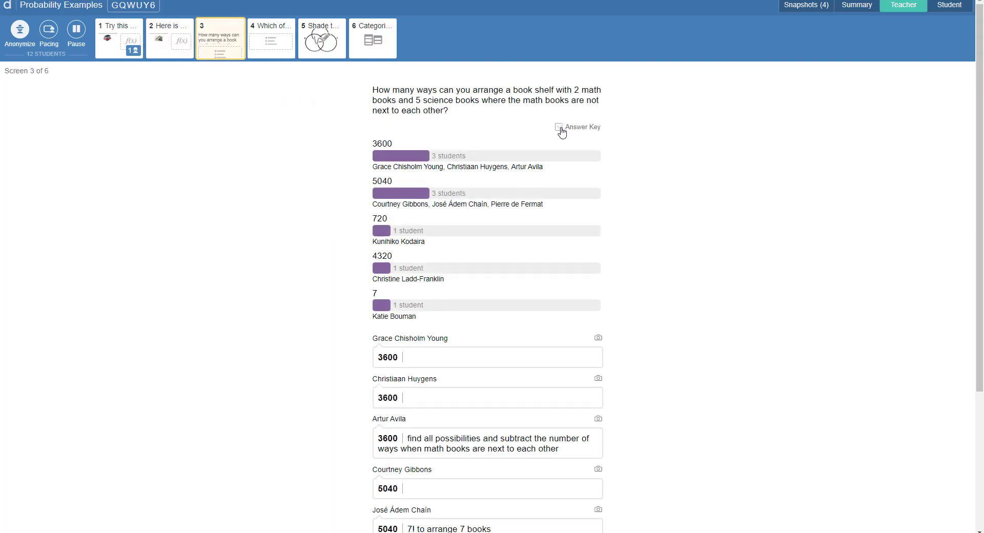
Turn on the Answer Key so bookshelf answers show 3600 as correct, and scroll through them
{"action": "left_click", "coordinate": [559, 127]}
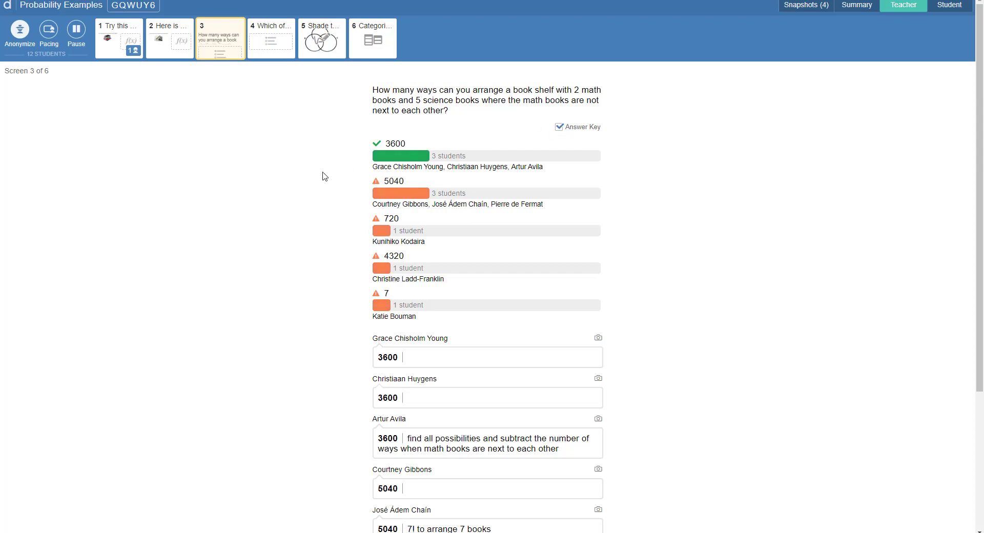
{"action": "scroll", "coordinate": [281, 352], "scroll_direction": "down", "scroll_amount": 4}
{"action": "scroll", "coordinate": [281, 351], "scroll_direction": "up", "scroll_amount": 3}
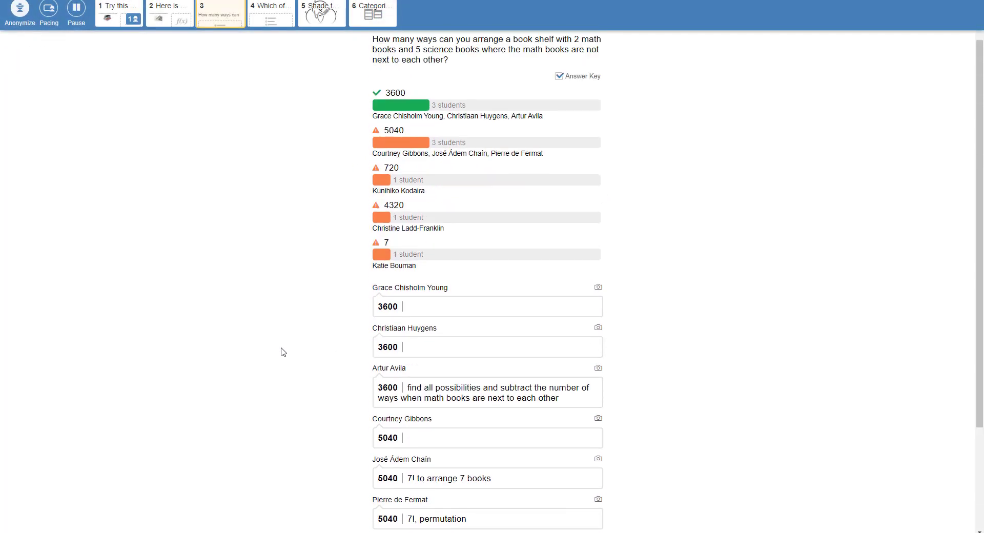
{"action": "scroll", "coordinate": [317, 338], "scroll_direction": "up", "scroll_amount": 1}
{"action": "scroll", "coordinate": [527, 219], "scroll_direction": "down", "scroll_amount": 4}
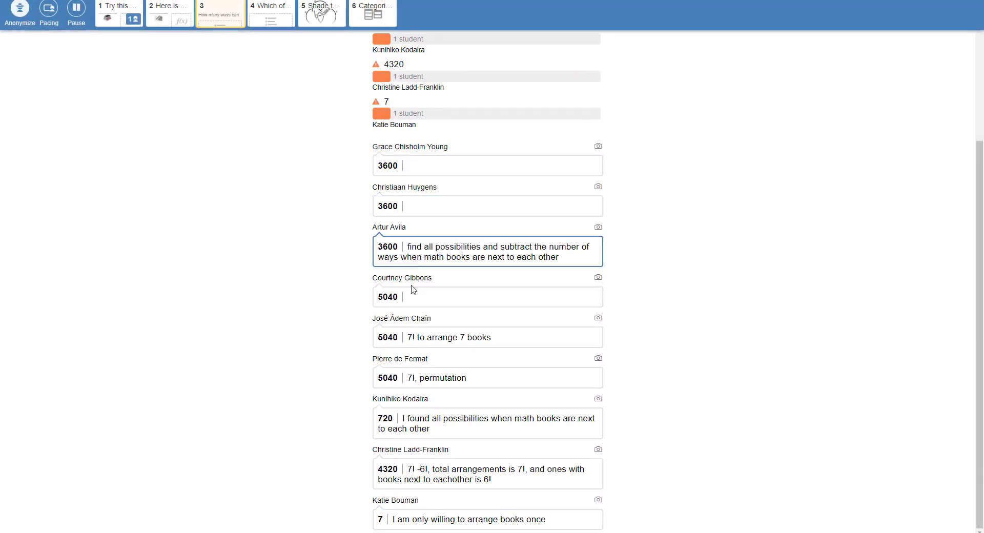
{"action": "scroll", "coordinate": [324, 394], "scroll_direction": "up", "scroll_amount": 5}
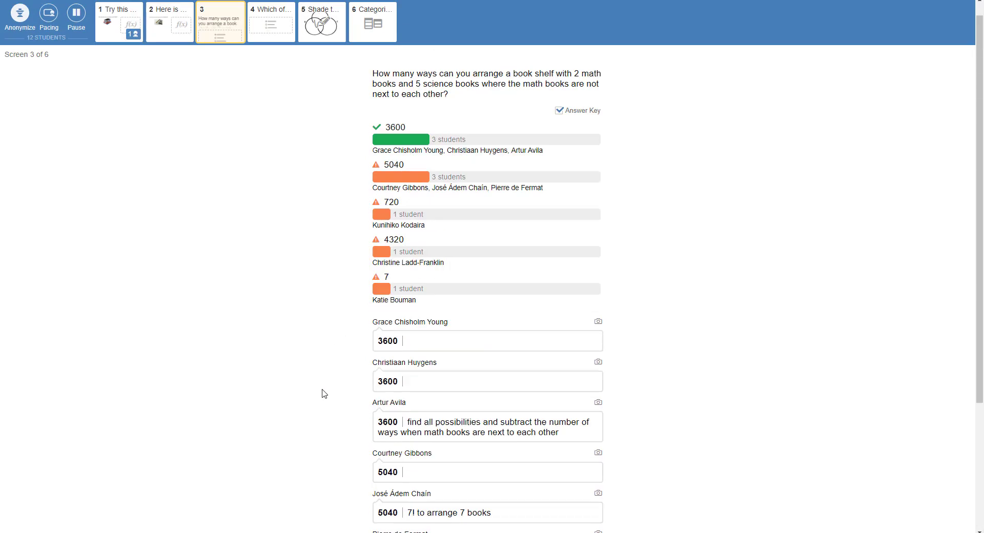
View screen 4's results, then overlay all students' (A∪B) ∩ C shadings on one diagram
{"action": "left_click", "coordinate": [272, 47]}
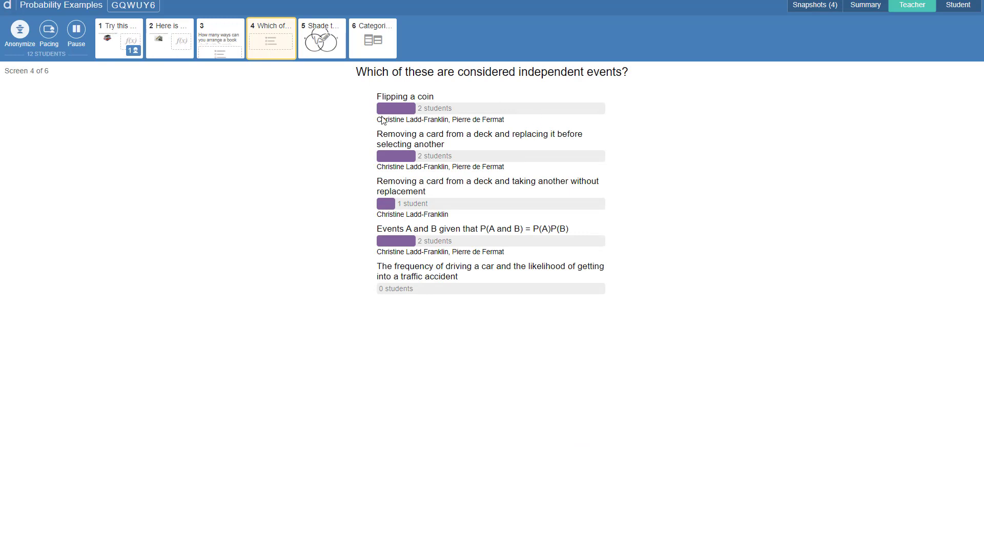
{"action": "left_click", "coordinate": [318, 57]}
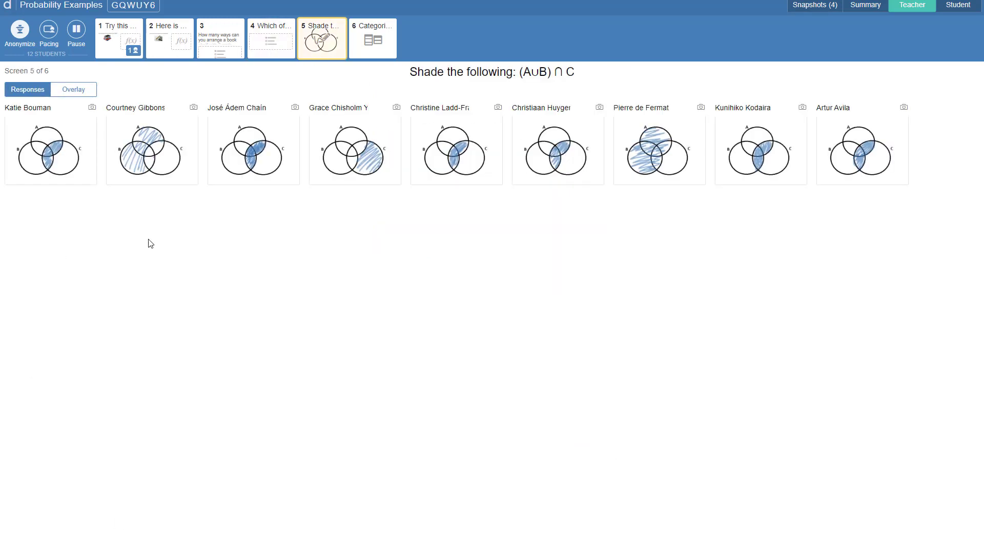
{"action": "left_click", "coordinate": [70, 94]}
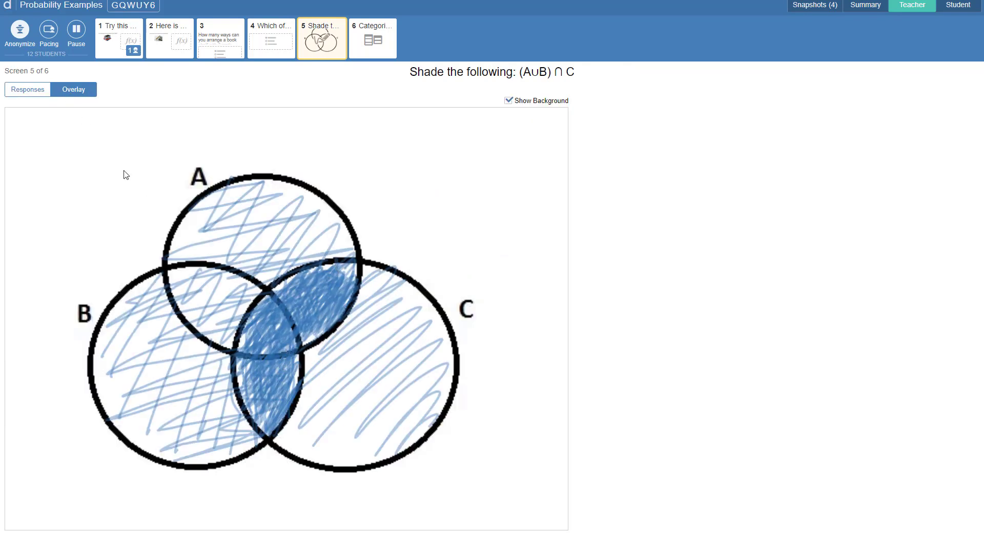
{"action": "left_click", "coordinate": [369, 36]}
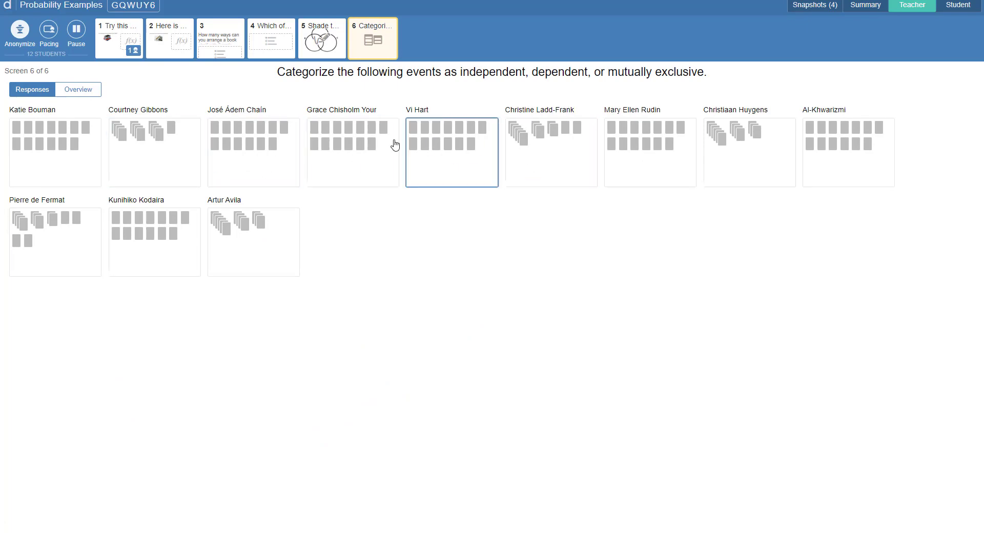
{"action": "left_click", "coordinate": [86, 89]}
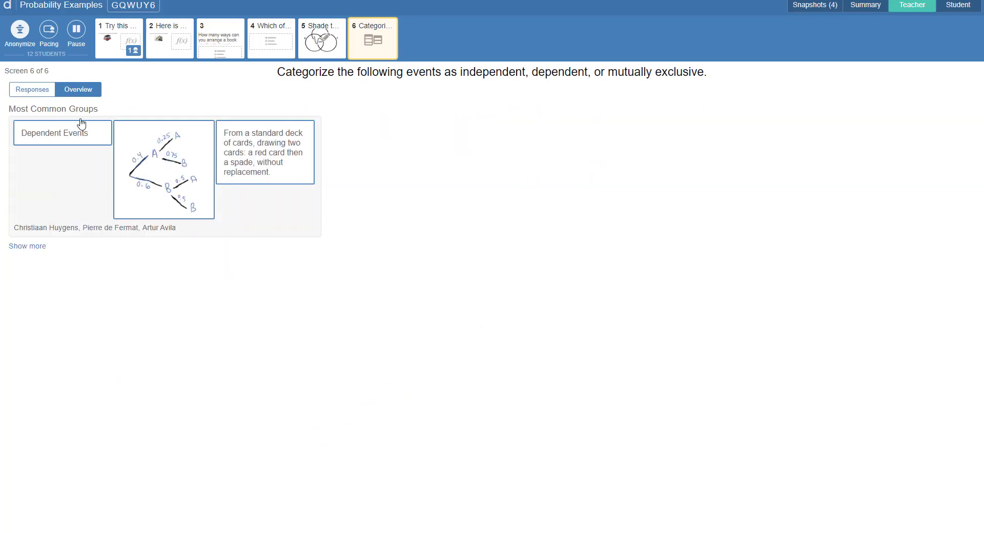
{"action": "left_click", "coordinate": [44, 247]}
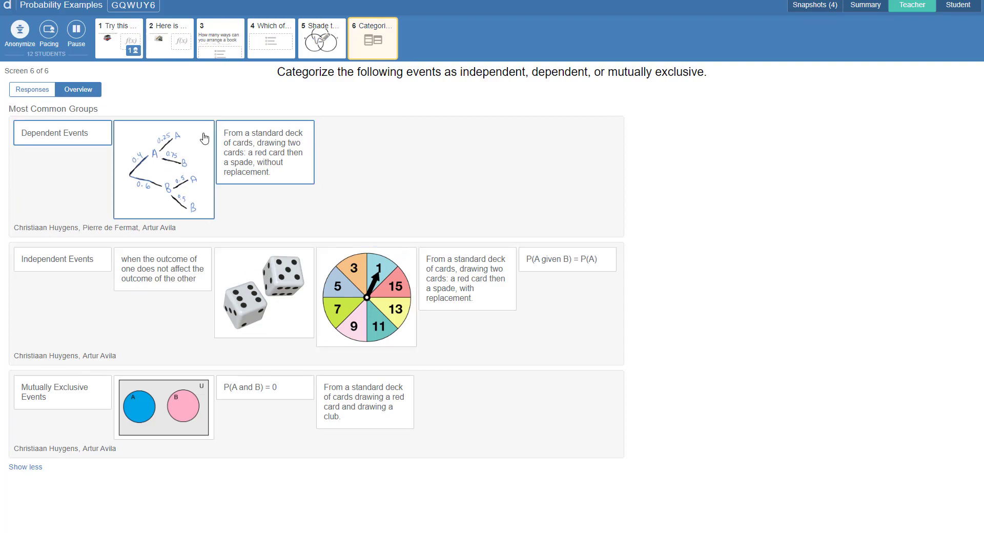
{"action": "left_click", "coordinate": [32, 91]}
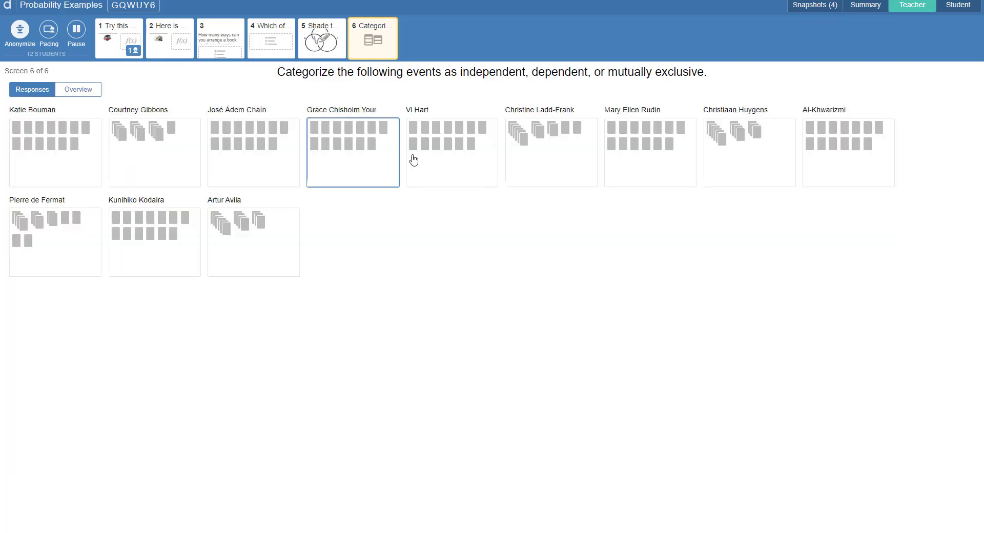
{"action": "left_click", "coordinate": [439, 160]}
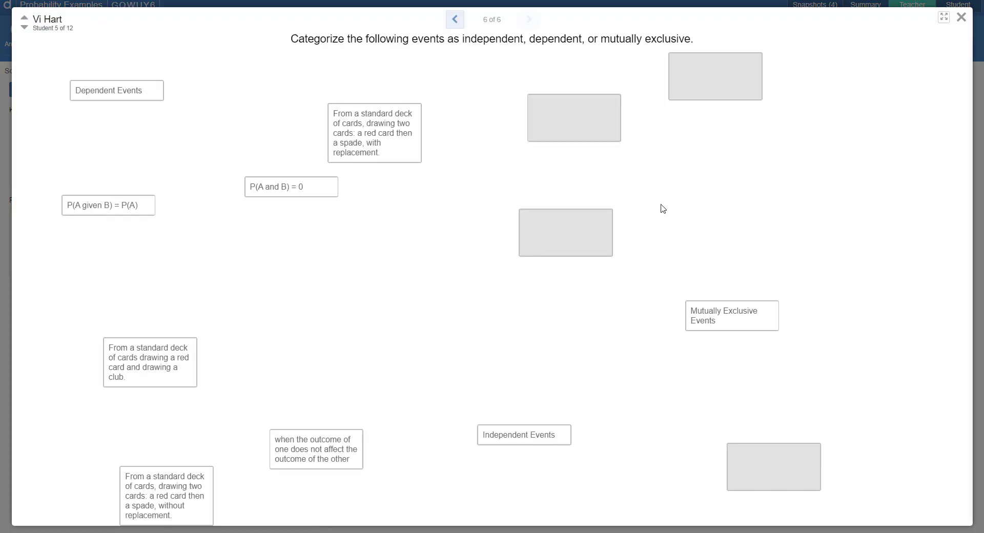
{"action": "left_click", "coordinate": [961, 17]}
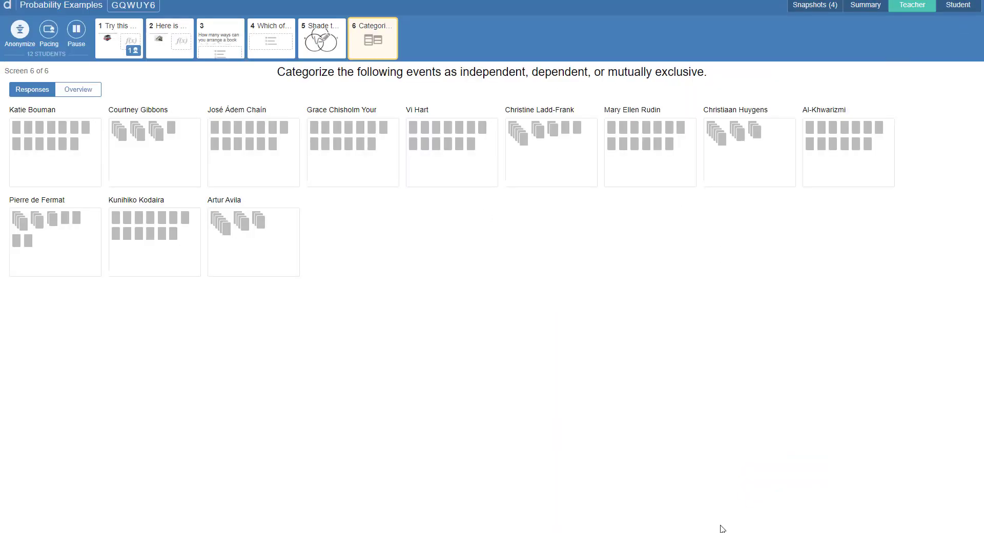
{"action": "left_click", "coordinate": [810, 9]}
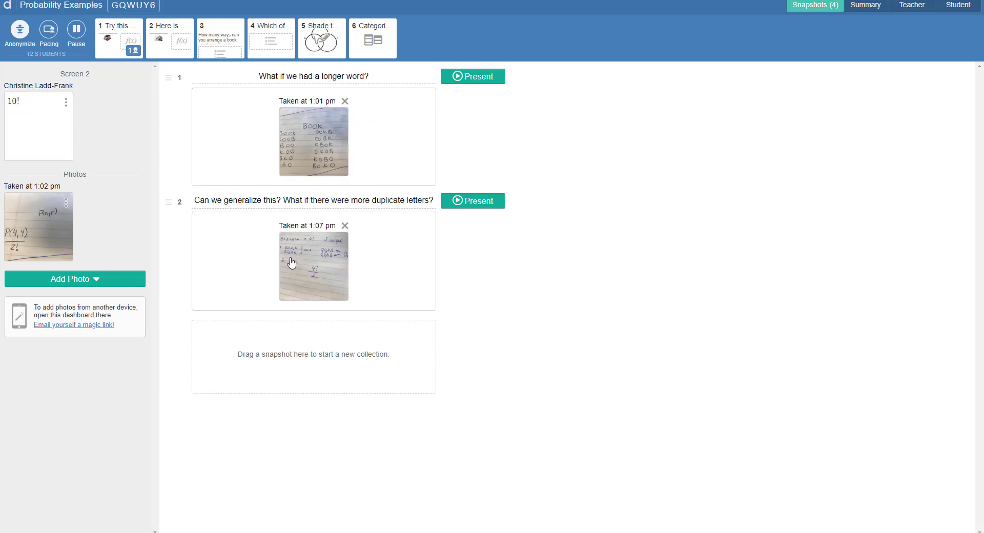
{"action": "left_click", "coordinate": [478, 81]}
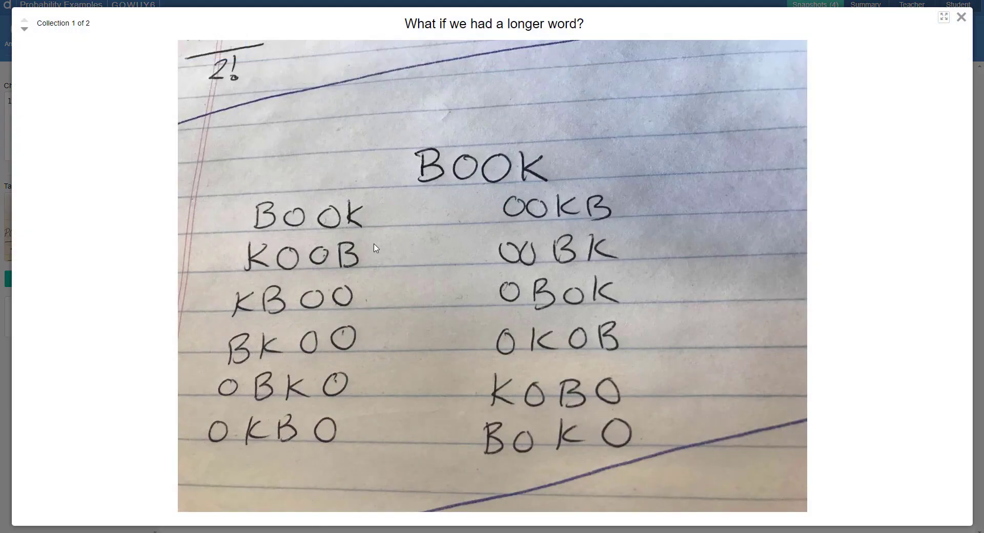
{"action": "left_click", "coordinate": [24, 30]}
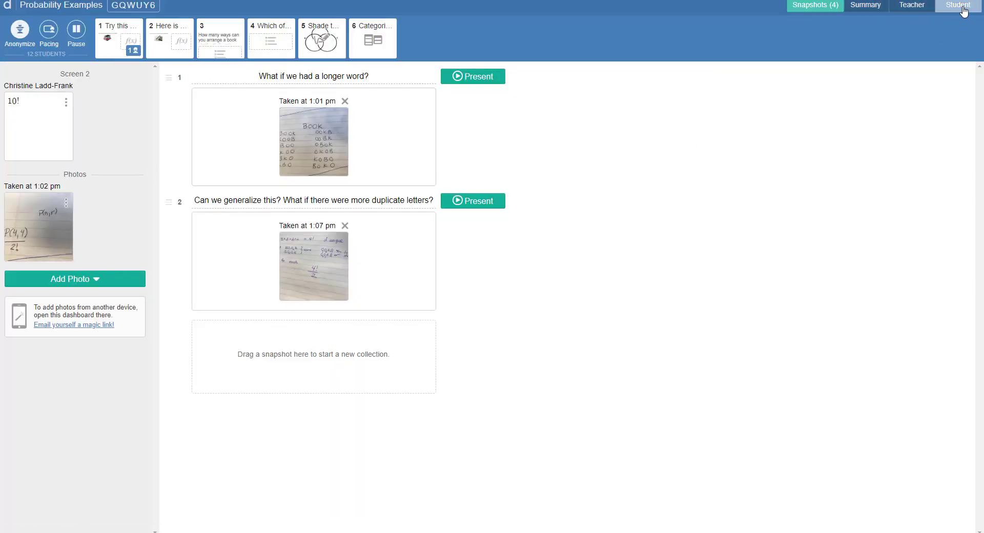
{"action": "left_click", "coordinate": [911, 7]}
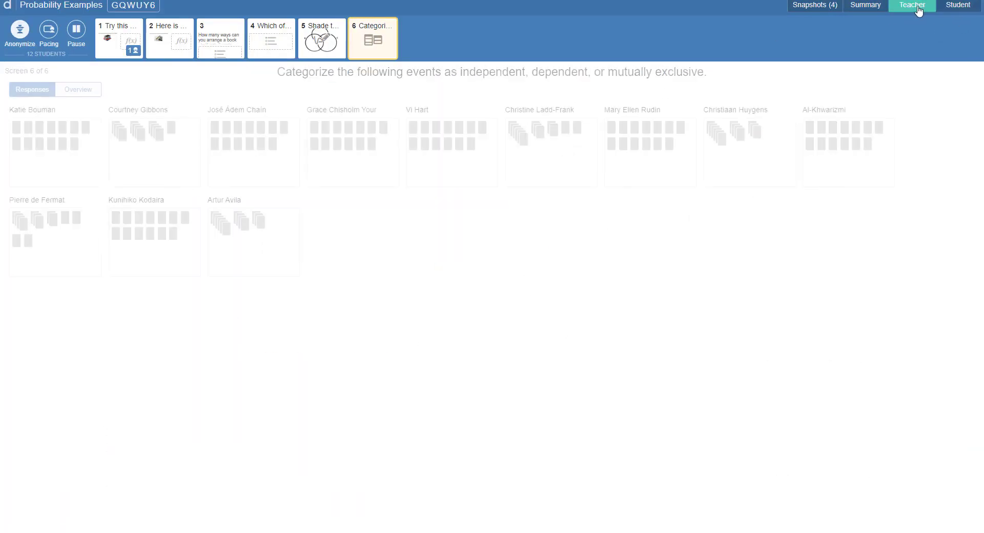
{"action": "left_click", "coordinate": [869, 8]}
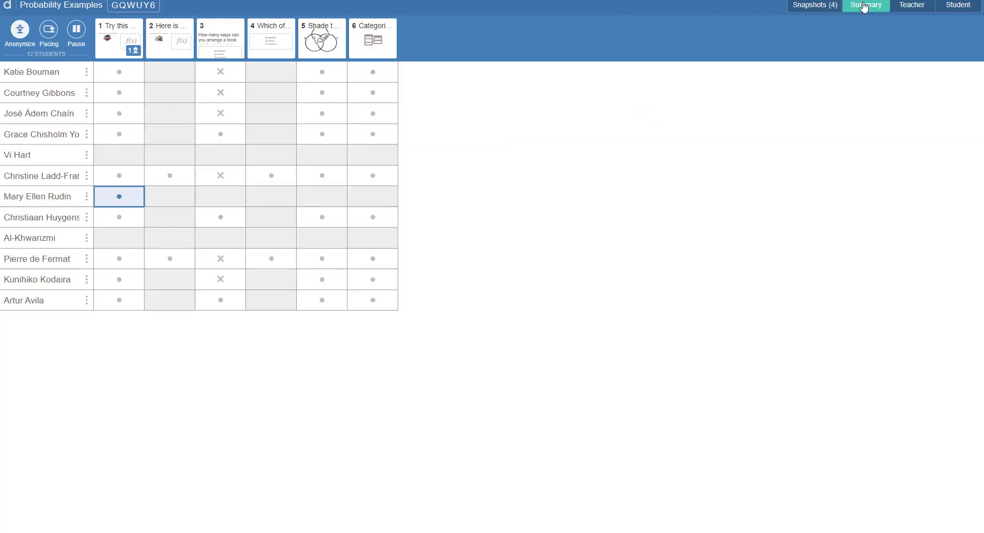
{"action": "left_click", "coordinate": [913, 7]}
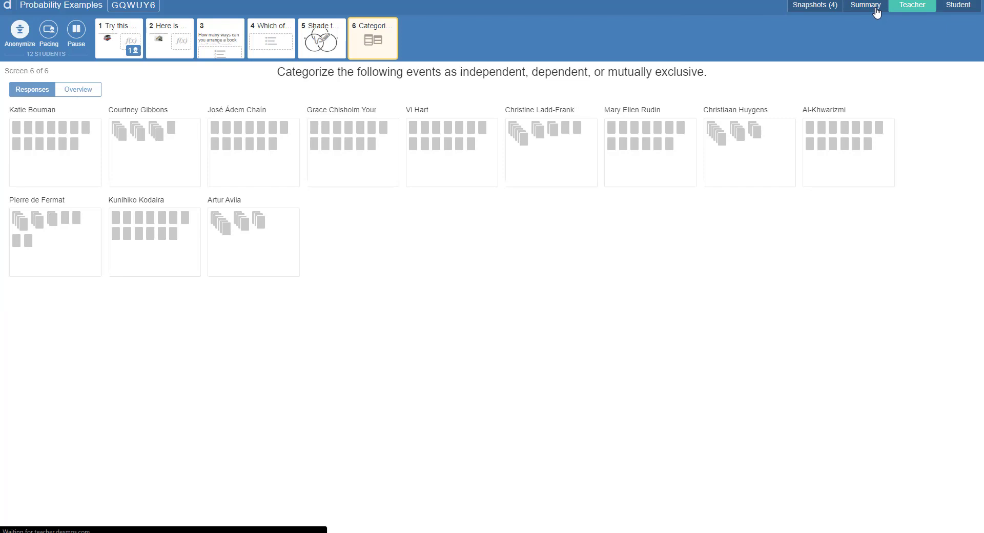
Restrict student pacing to screens 1–2, then stop the restriction
{"action": "left_click", "coordinate": [49, 36]}
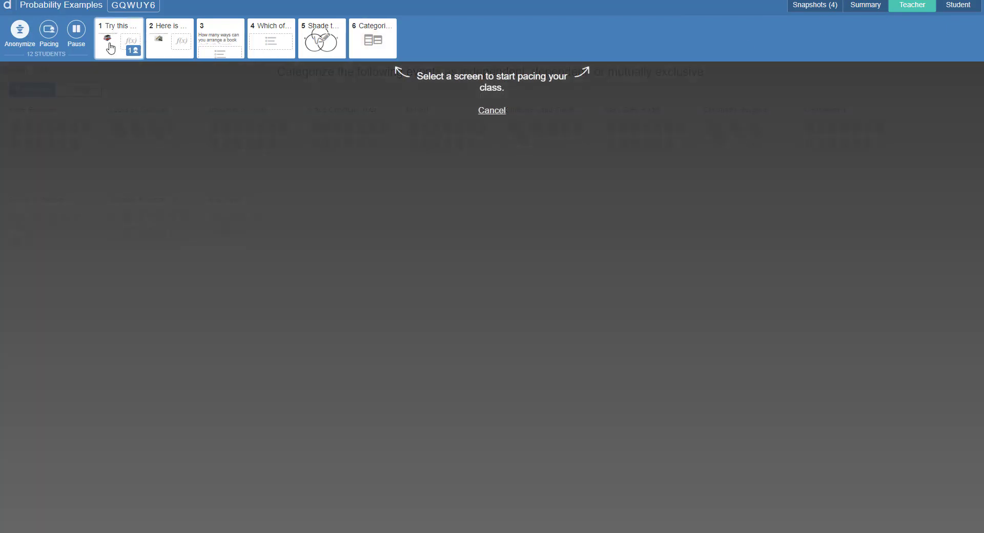
{"action": "left_click", "coordinate": [110, 48]}
{"action": "left_click", "coordinate": [164, 46]}
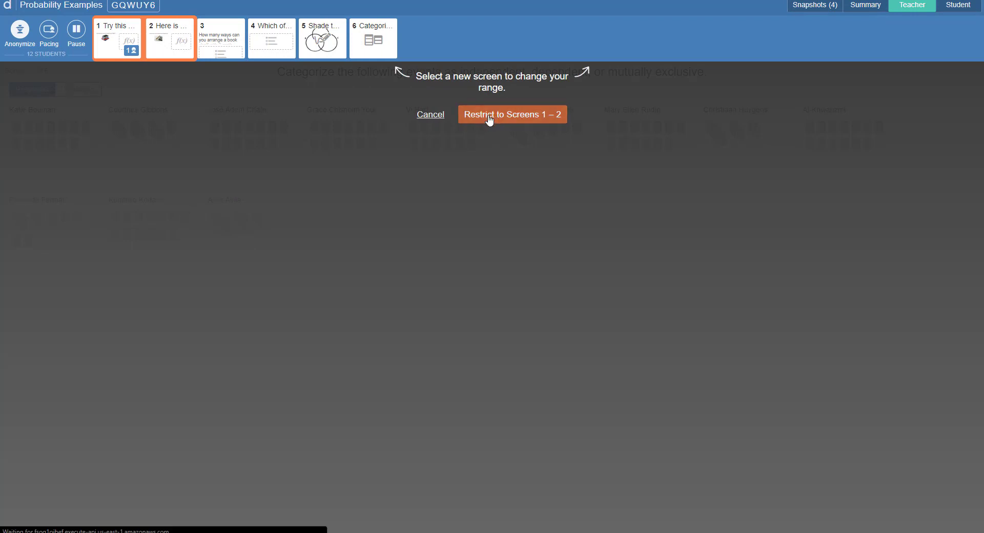
{"action": "left_click", "coordinate": [490, 116]}
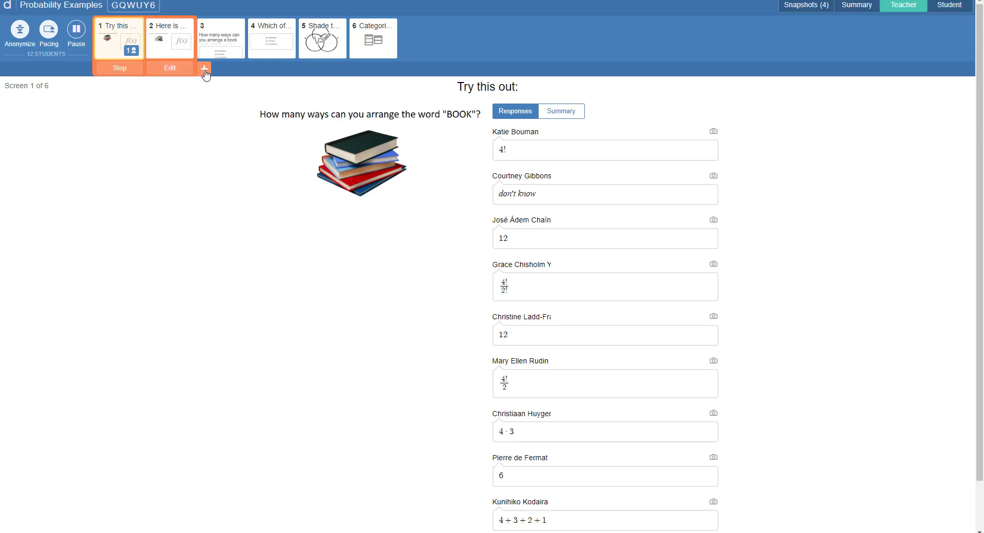
{"action": "left_click", "coordinate": [125, 68]}
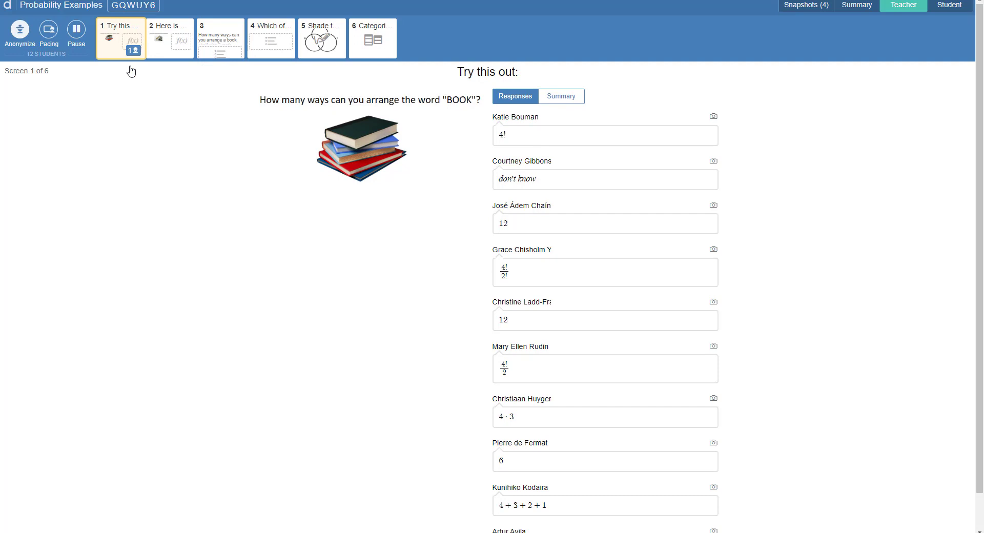
Pause the whole class, then unpause it, leaving screen 1's BOOK answers listed
{"action": "left_click", "coordinate": [76, 32]}
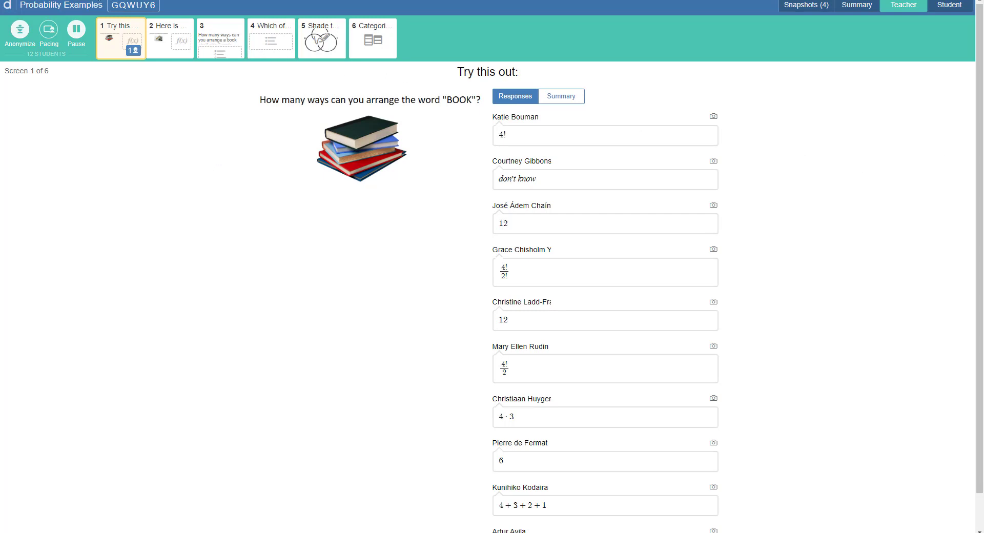
{"action": "left_click", "coordinate": [77, 38]}
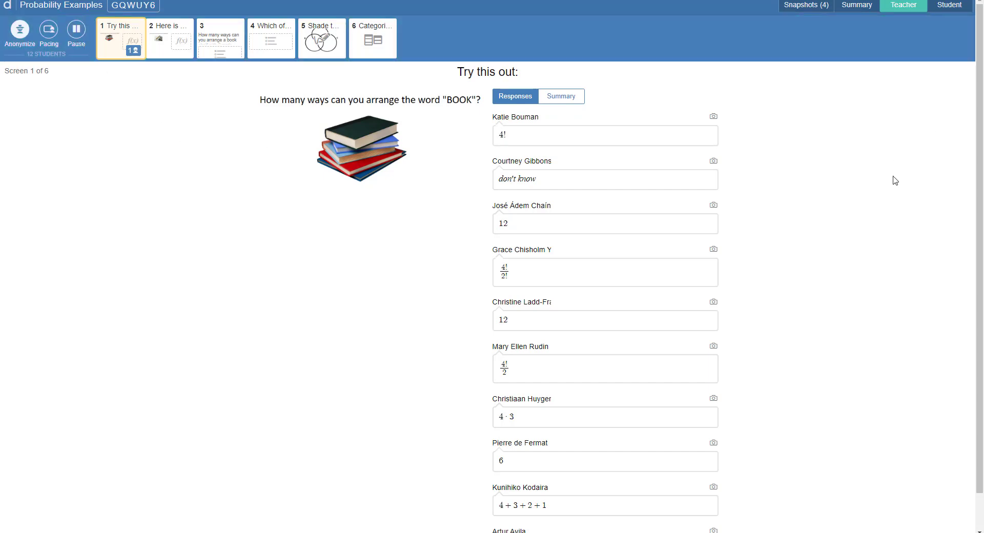
{"action": "scroll", "coordinate": [895, 181], "scroll_direction": "down", "scroll_amount": 1}
{"action": "scroll", "coordinate": [893, 183], "scroll_direction": "up", "scroll_amount": 1}
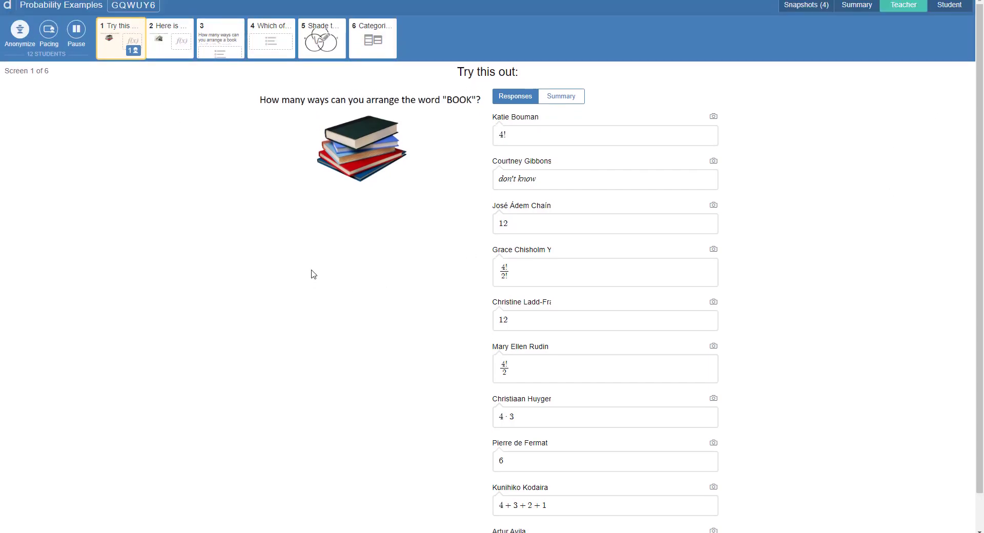